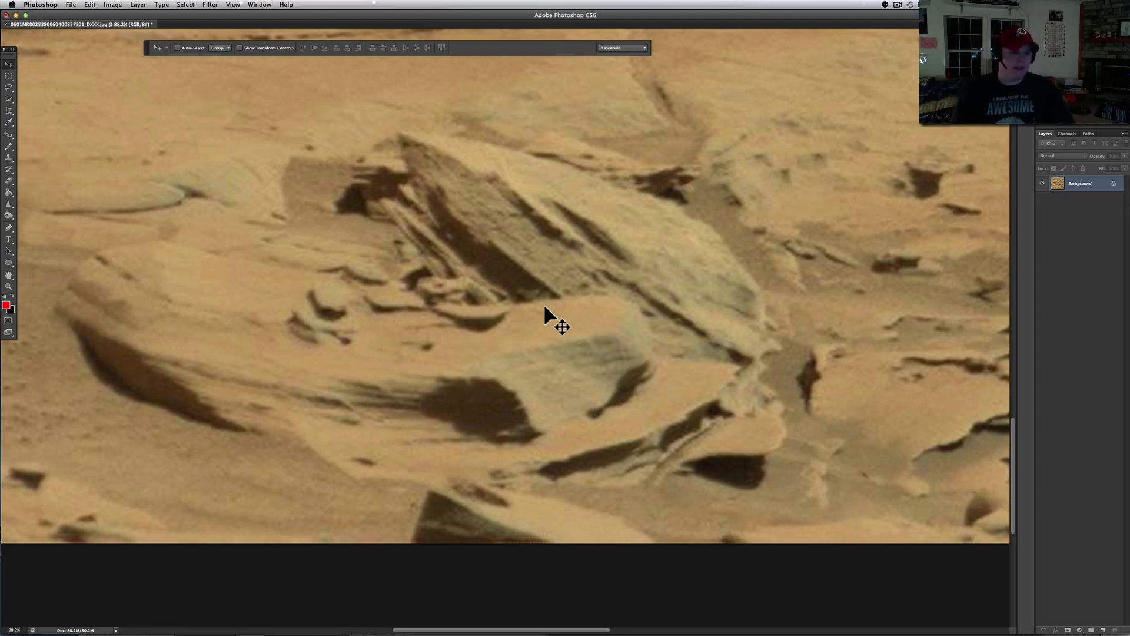
Zoom into the layered central rock formation to about 116%.
{"action": "scroll", "coordinate": [466, 242], "scroll_direction": "up", "scroll_amount": 3}
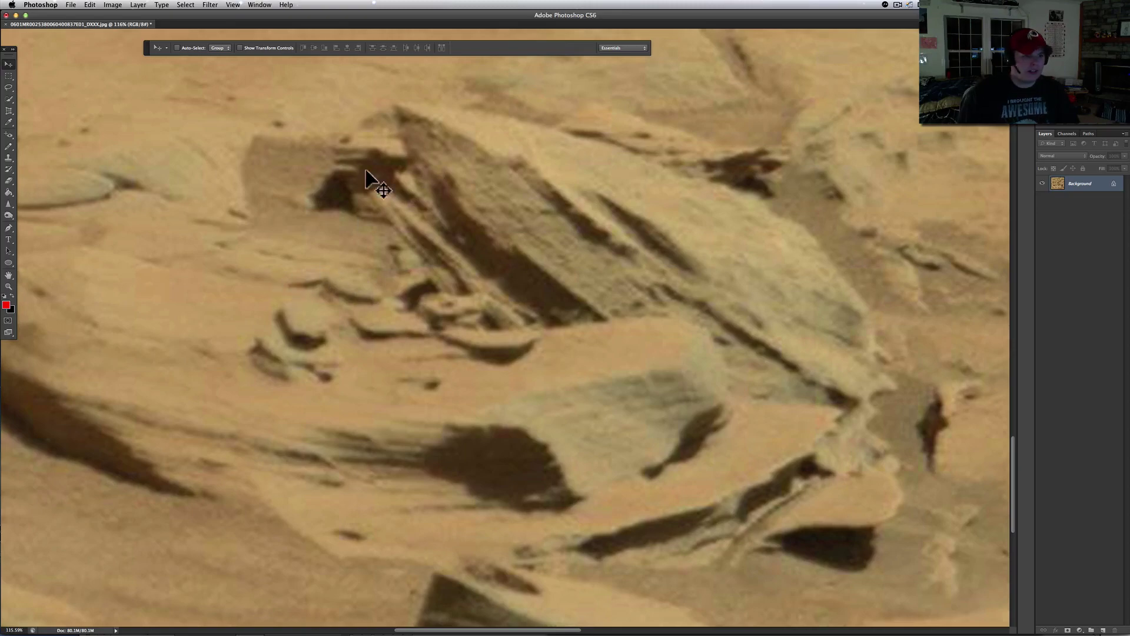
{"action": "scroll", "coordinate": [328, 182], "scroll_direction": "up", "scroll_amount": 3}
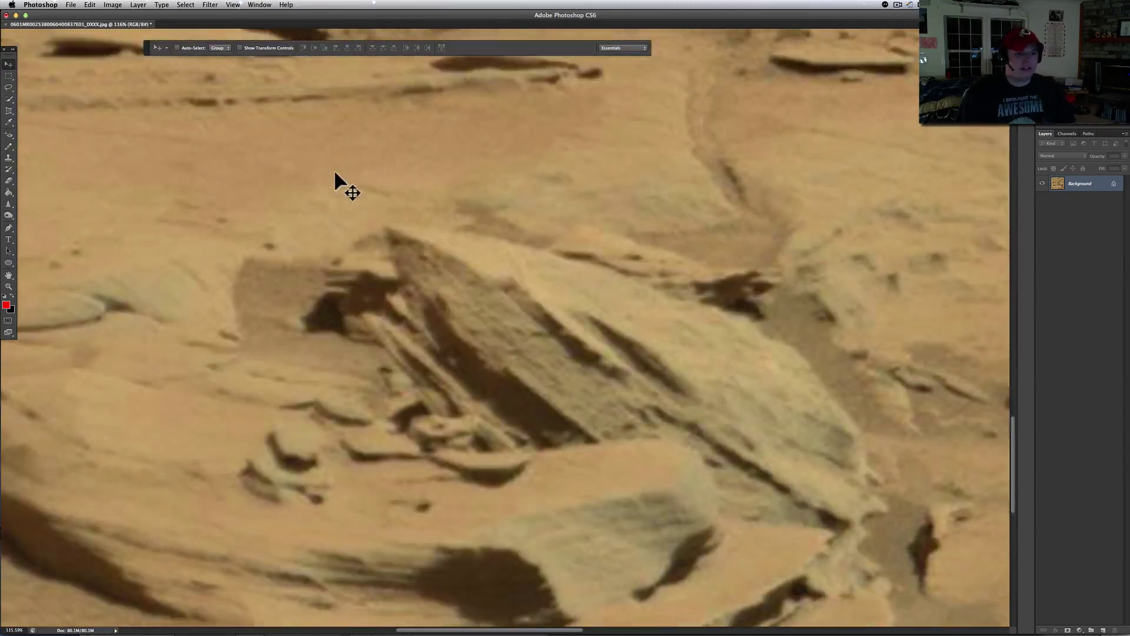
{"action": "scroll", "coordinate": [330, 165], "scroll_direction": "down", "scroll_amount": 3}
{"action": "scroll", "coordinate": [236, 100], "scroll_direction": "up", "scroll_amount": 2}
{"action": "left_click", "coordinate": [113, 5]}
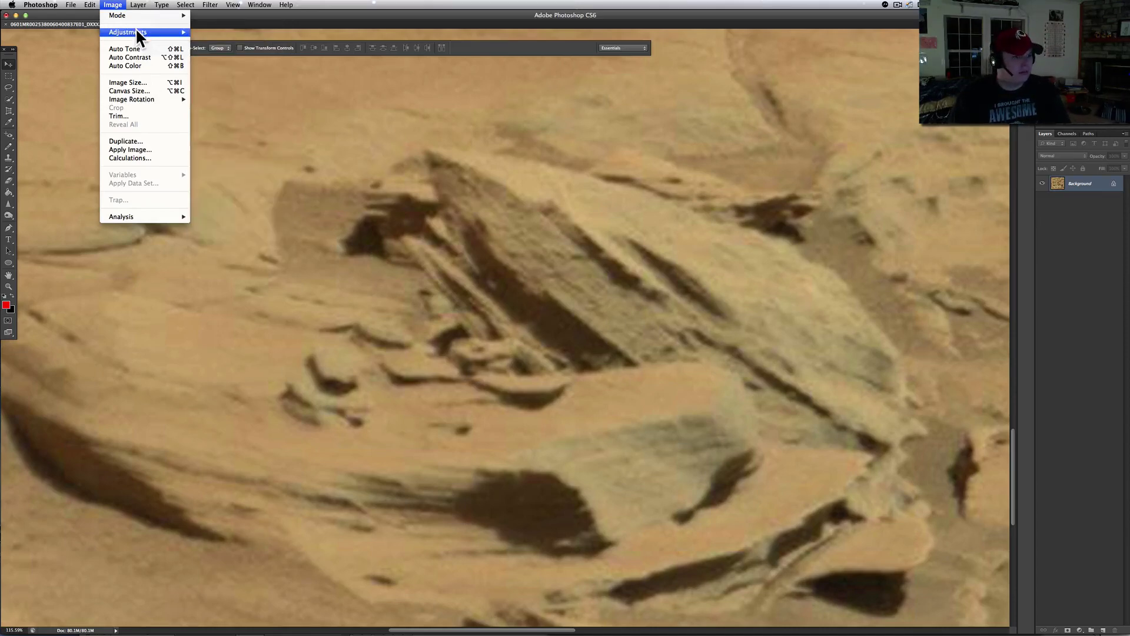
Apply Auto Color to neutralize the red cast, then switch to Firefox.
{"action": "mouse_move", "coordinate": [147, 33]}
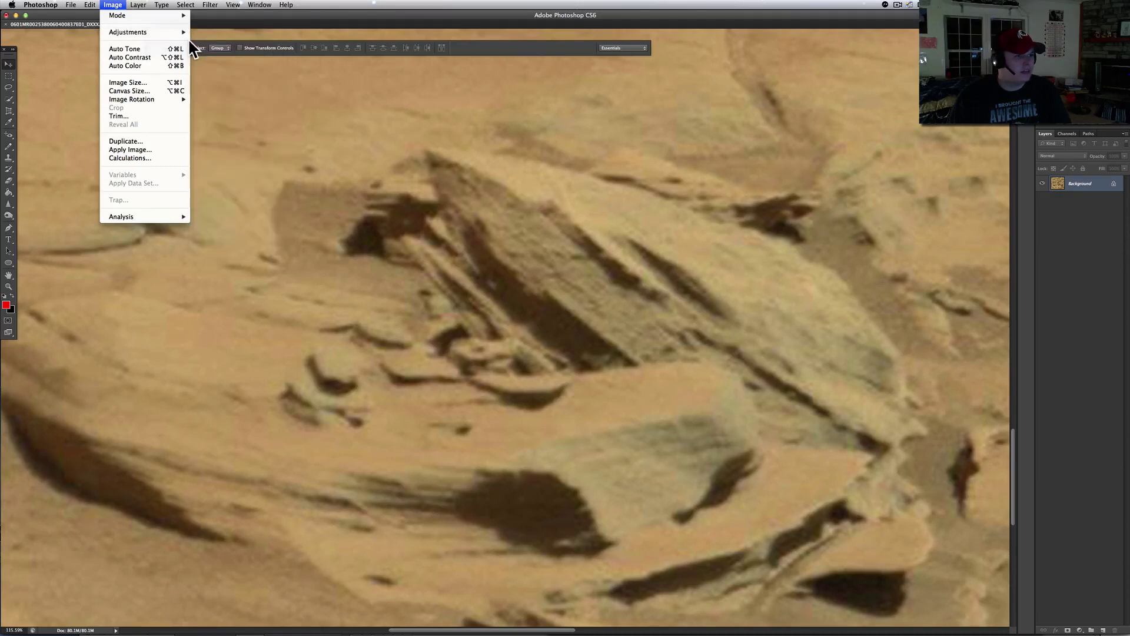
{"action": "left_click", "coordinate": [115, 66]}
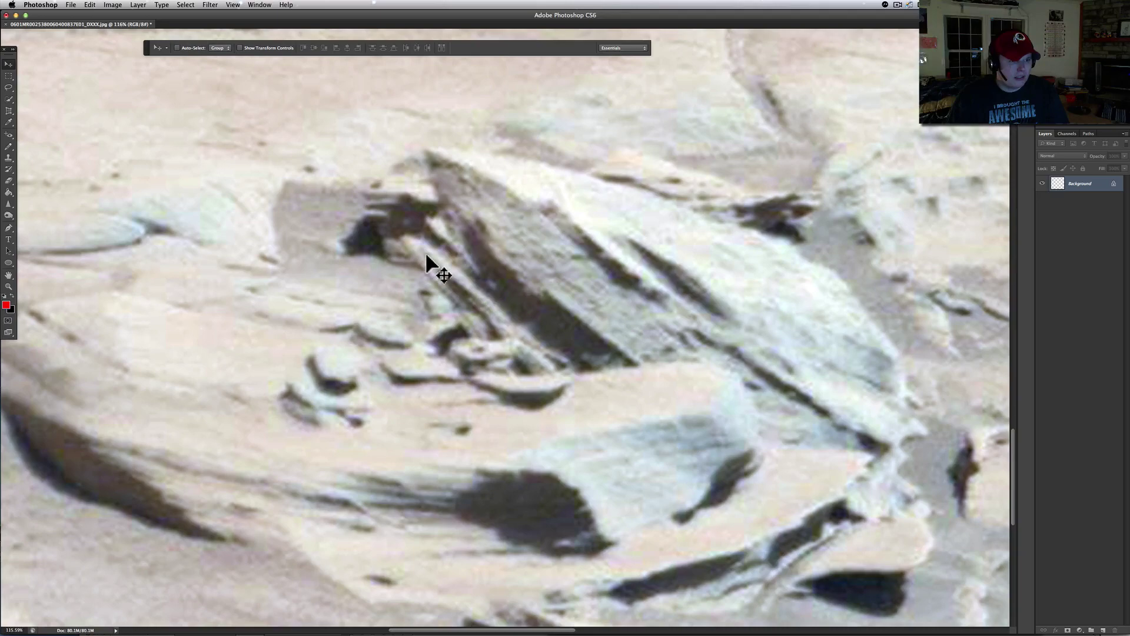
{"action": "key", "text": "super+Tab"}
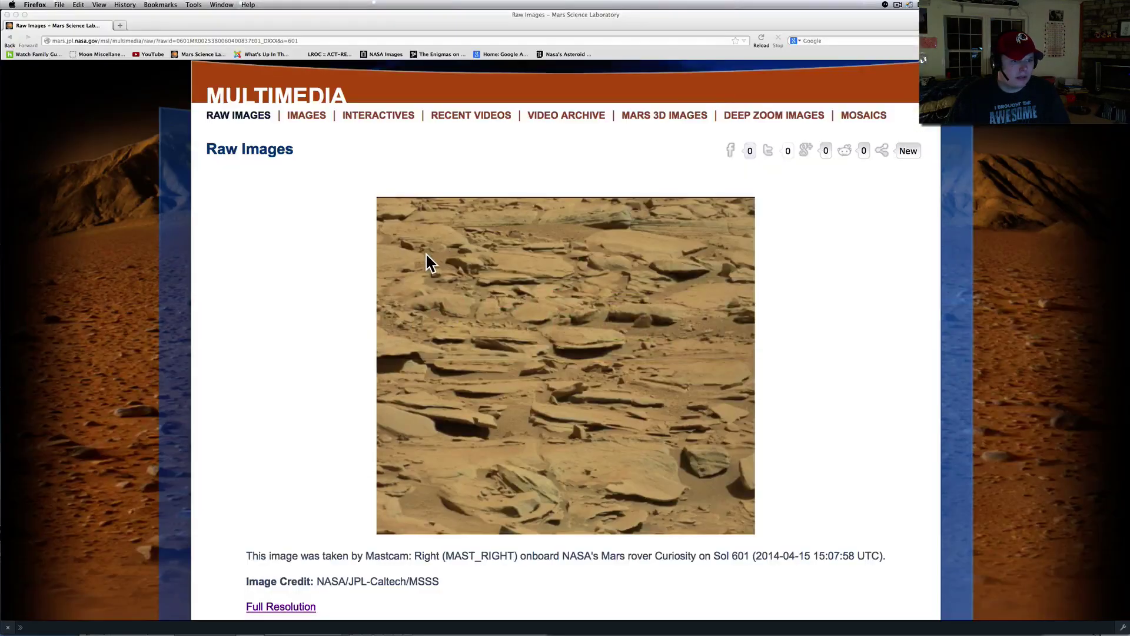
Select the full URL of NASA's Curiosity Raw Images page in the address bar.
{"action": "left_click", "coordinate": [94, 39]}
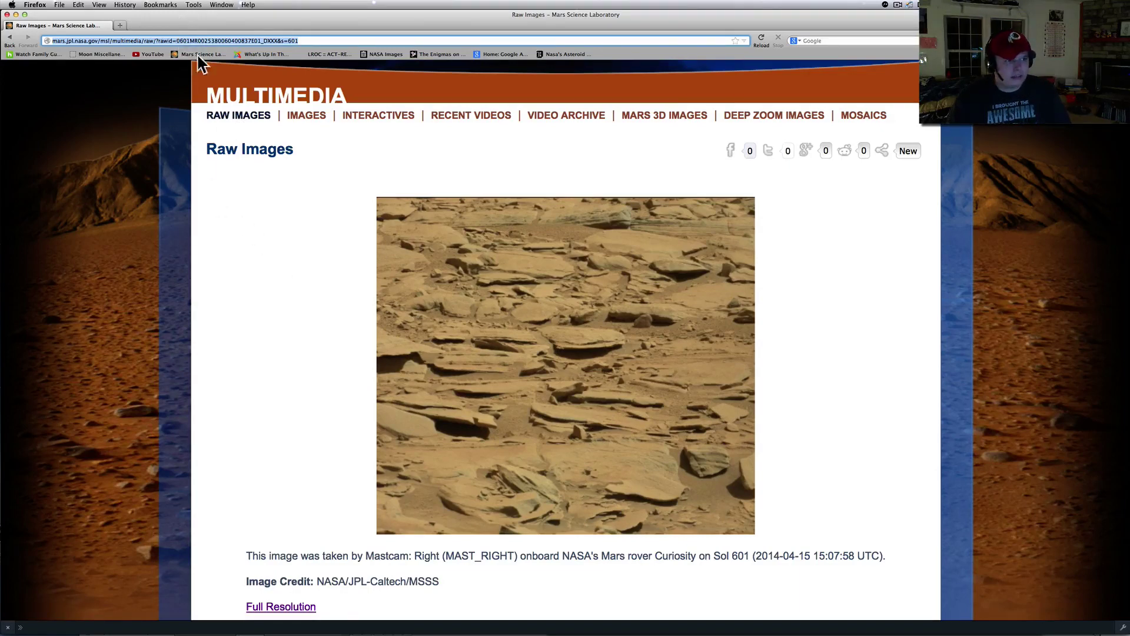
Back in Photoshop, fit the photo on screen and undo the Auto Color correction.
{"action": "key", "text": "super+Tab"}
{"action": "key", "text": "super+minus"}
{"action": "key", "text": "super+minus"}
{"action": "key", "text": "super+minus"}
{"action": "key", "text": "super+minus"}
{"action": "key", "text": "super+minus"}
{"action": "key", "text": "super+minus"}
{"action": "key", "text": "super+minus"}
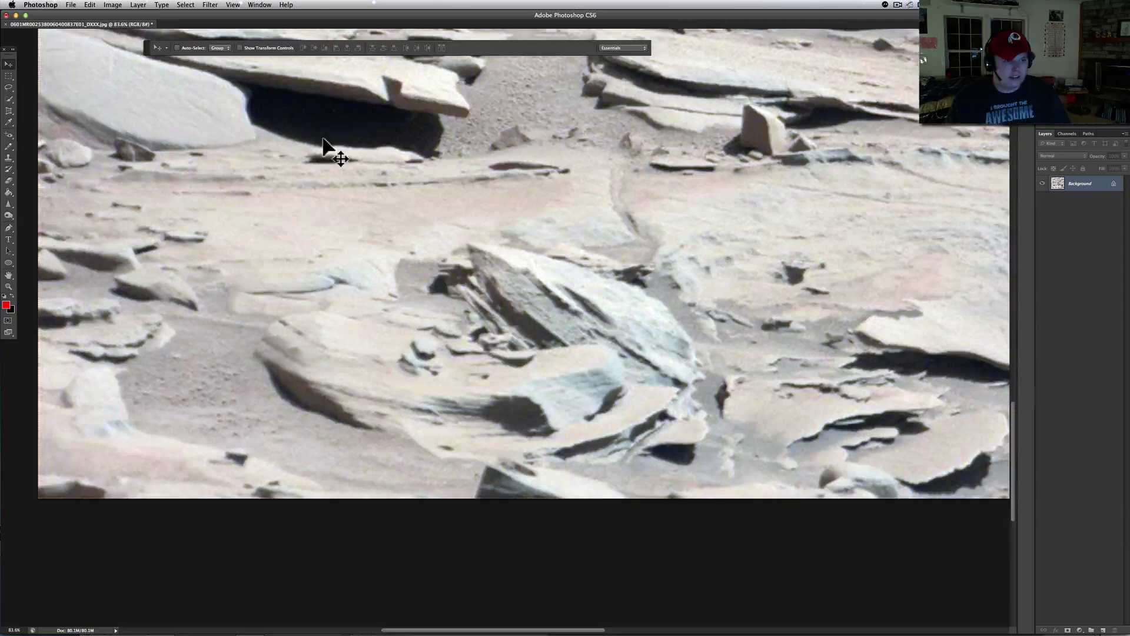
{"action": "key", "text": "super+0"}
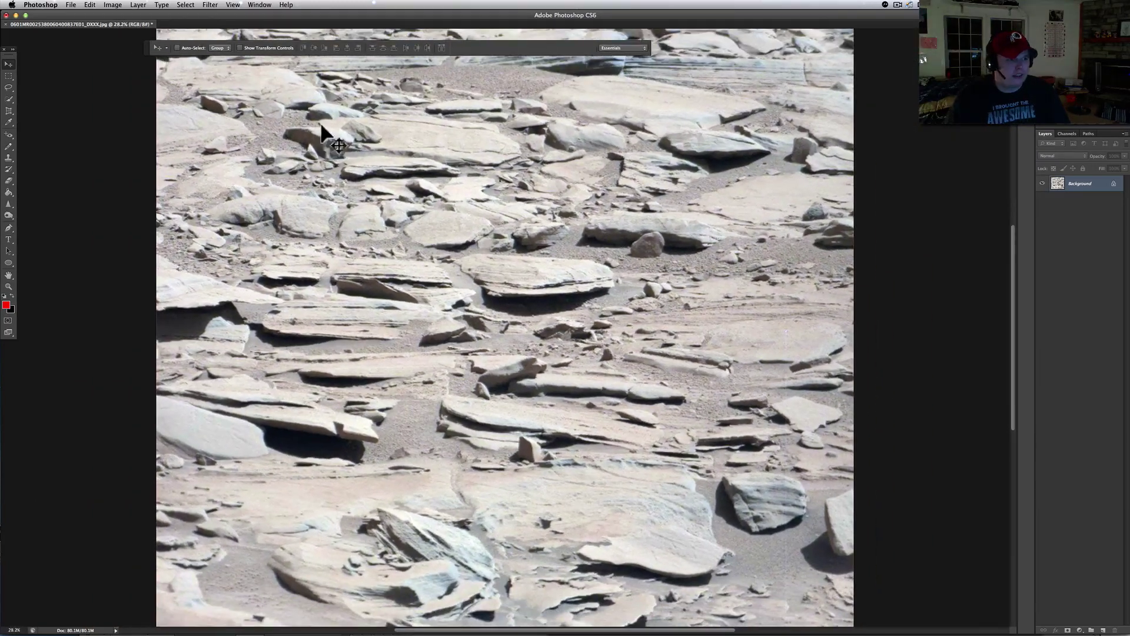
{"action": "left_click", "coordinate": [86, 4]}
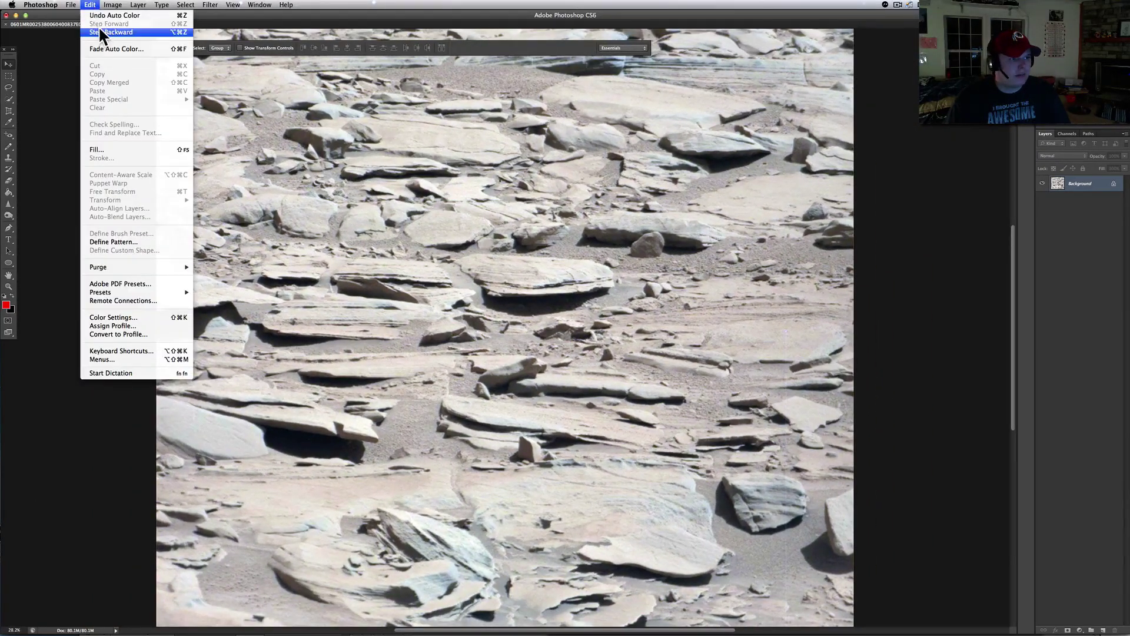
{"action": "left_click", "coordinate": [98, 30]}
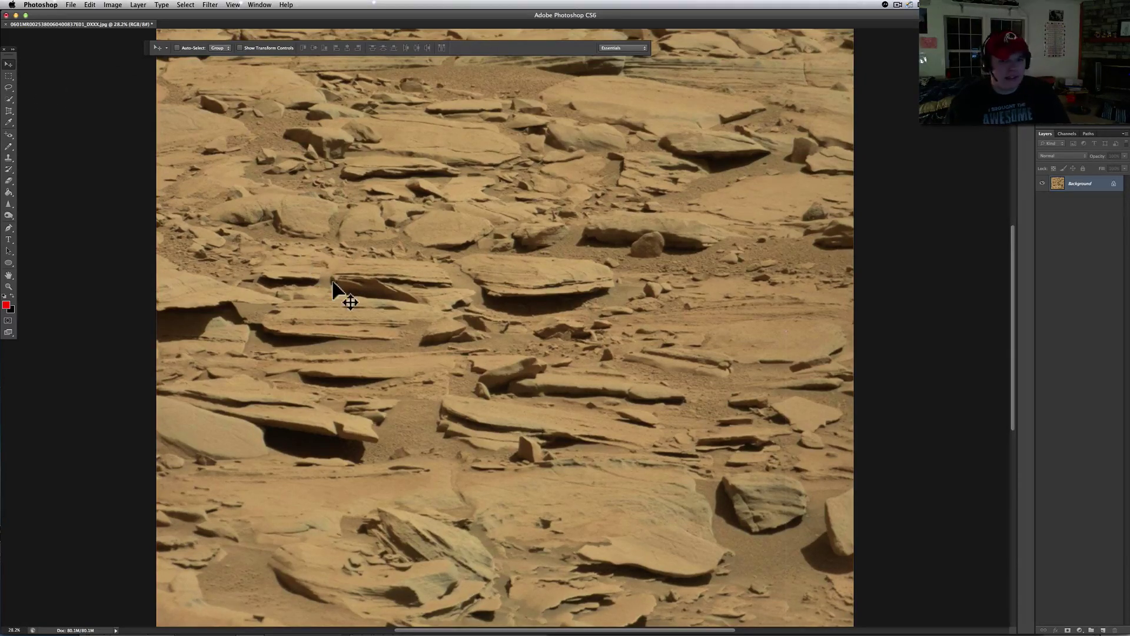
Draw a large rectangular marquee selection around the central rock.
{"action": "scroll", "coordinate": [334, 286], "scroll_direction": "up", "scroll_amount": 10}
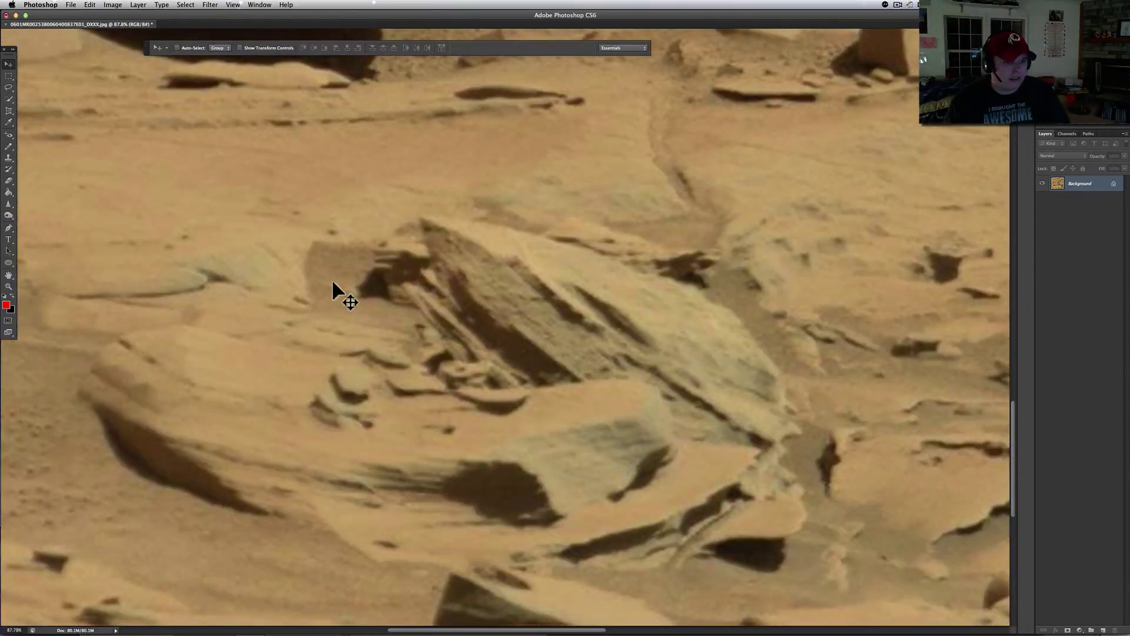
{"action": "left_click", "coordinate": [9, 76]}
{"action": "left_click_drag", "start_coordinate": [78, 116], "coordinate": [792, 606]}
{"action": "left_click", "coordinate": [89, 5]}
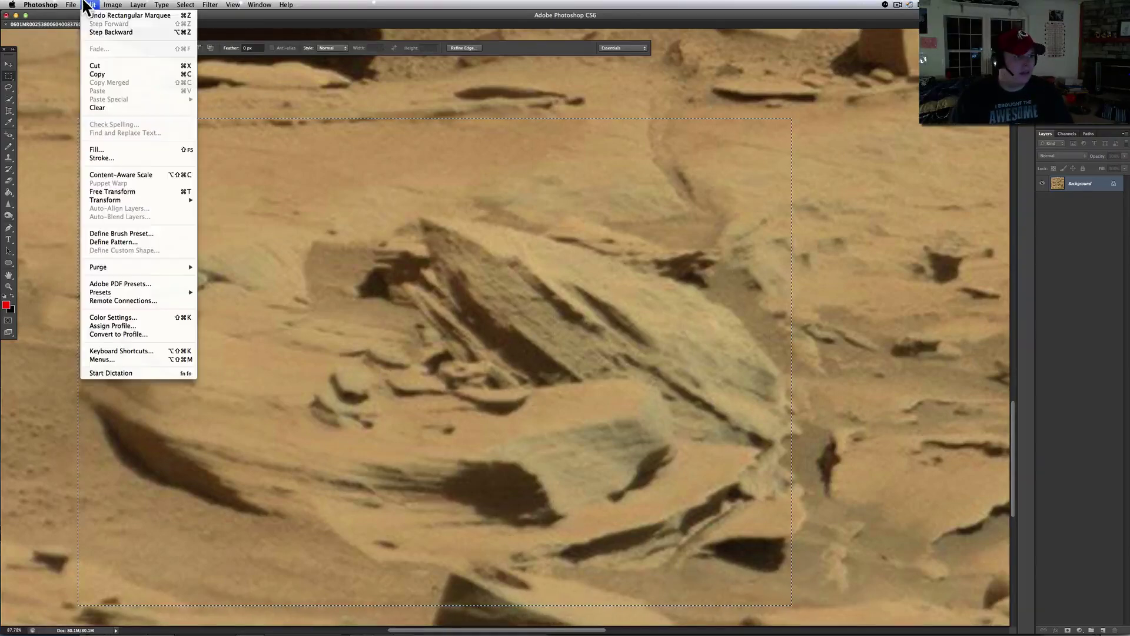
Apply Exposure to the selection: gamma 0.51, exposure +0.82, offset −0.0287.
{"action": "mouse_move", "coordinate": [112, 5]}
{"action": "mouse_move", "coordinate": [114, 30]}
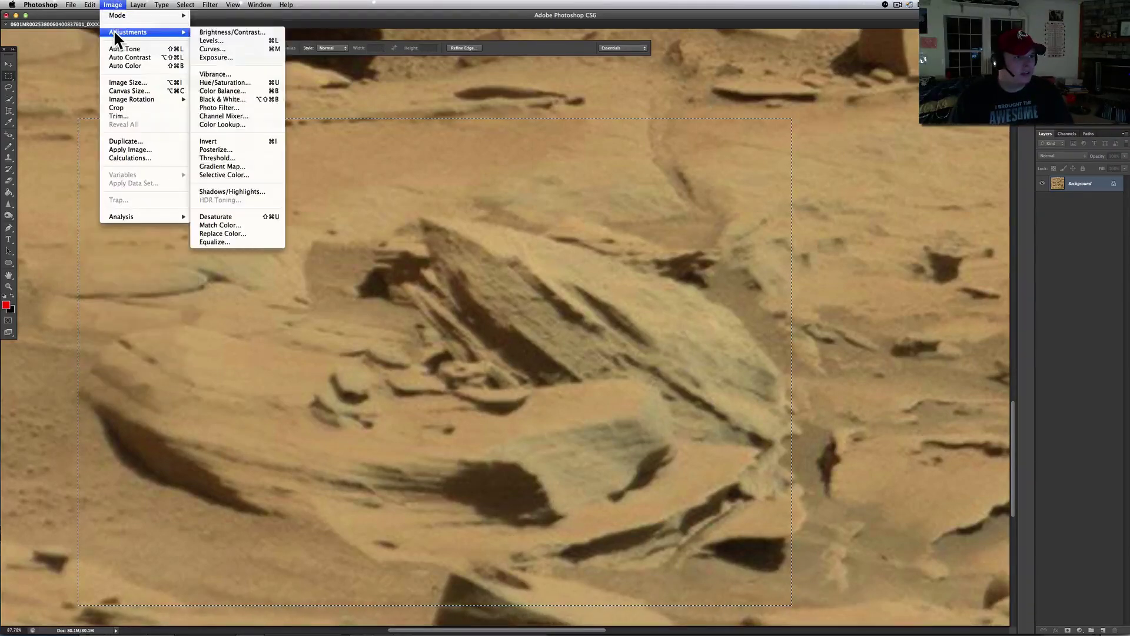
{"action": "left_click", "coordinate": [234, 57]}
{"action": "mouse_move", "coordinate": [624, 503]}
{"action": "left_mouse_down"}
{"action": "mouse_move", "coordinate": [644, 537]}
{"action": "mouse_move", "coordinate": [646, 504]}
{"action": "left_mouse_up"}
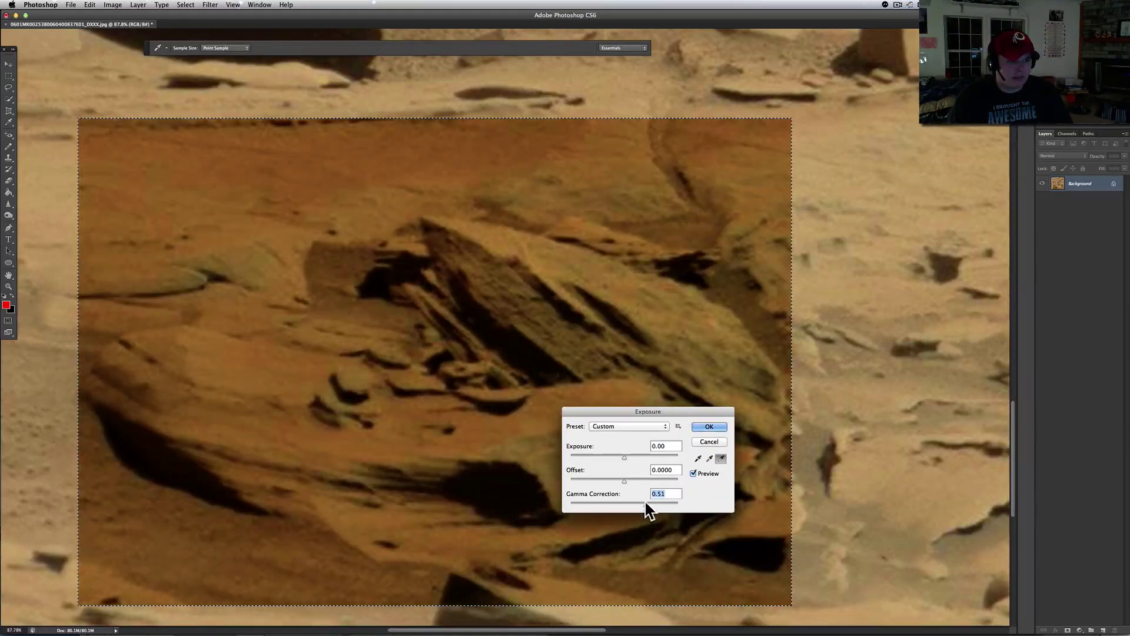
{"action": "left_click_drag", "start_coordinate": [623, 457], "coordinate": [620, 478]}
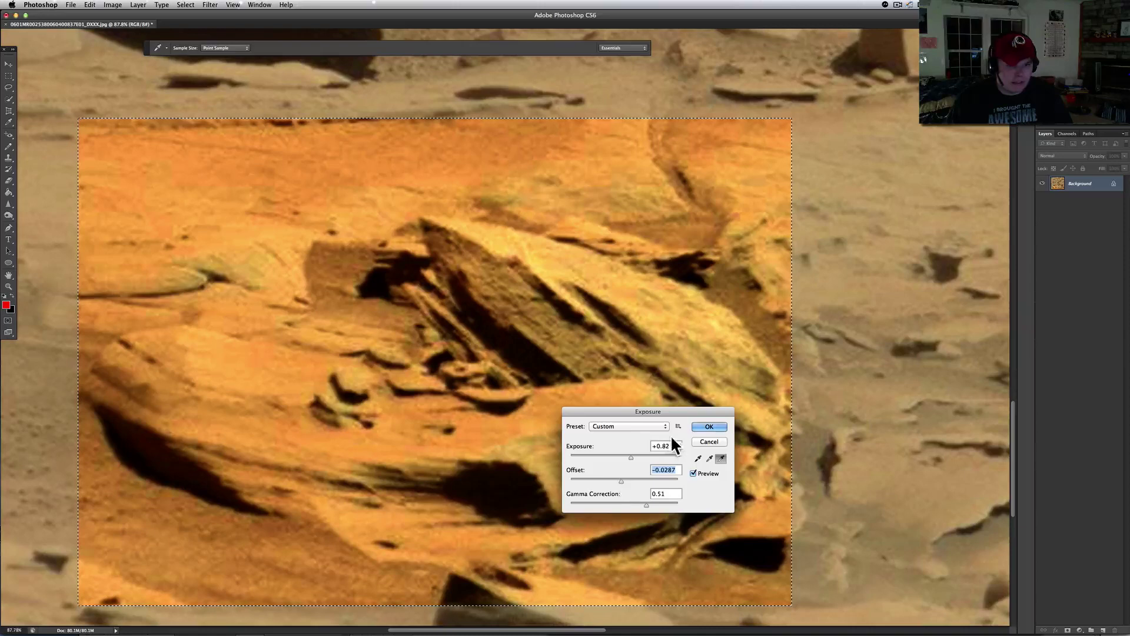
{"action": "left_click", "coordinate": [707, 426]}
Apply Auto Tone and then Auto Color to the selected rectangle around the rock.
{"action": "left_click", "coordinate": [72, 4]}
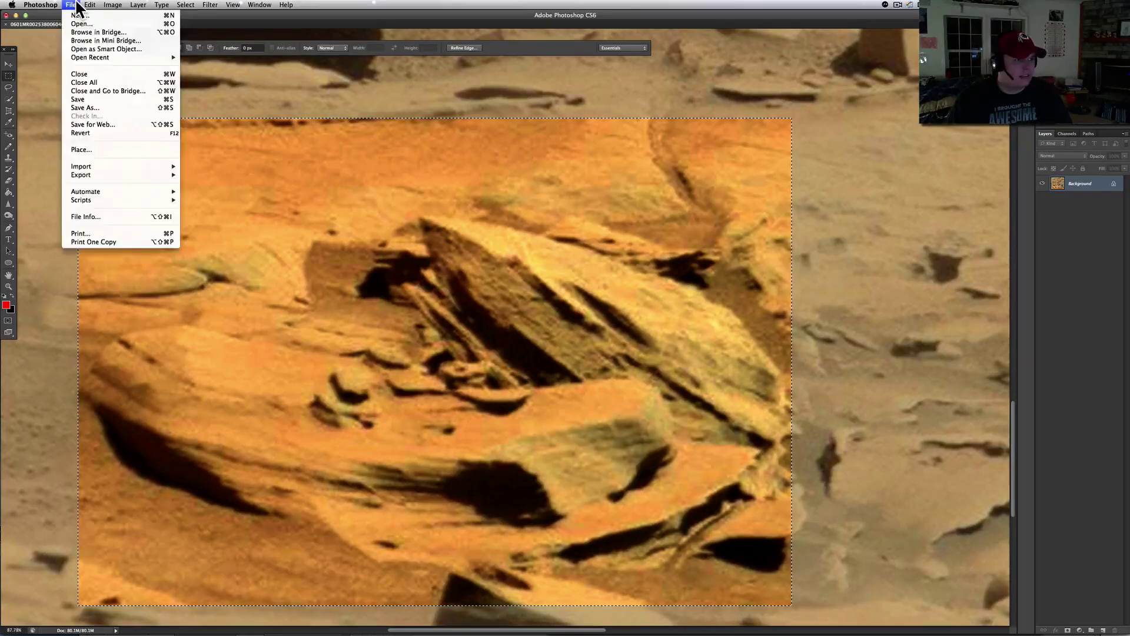
{"action": "mouse_move", "coordinate": [112, 5]}
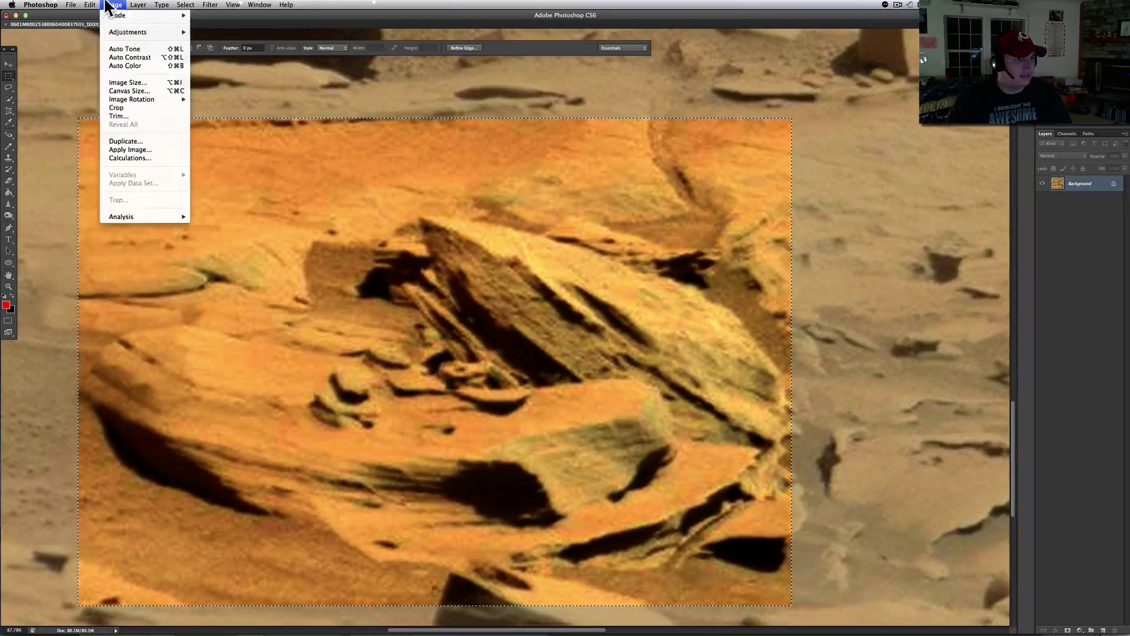
{"action": "left_click", "coordinate": [112, 51]}
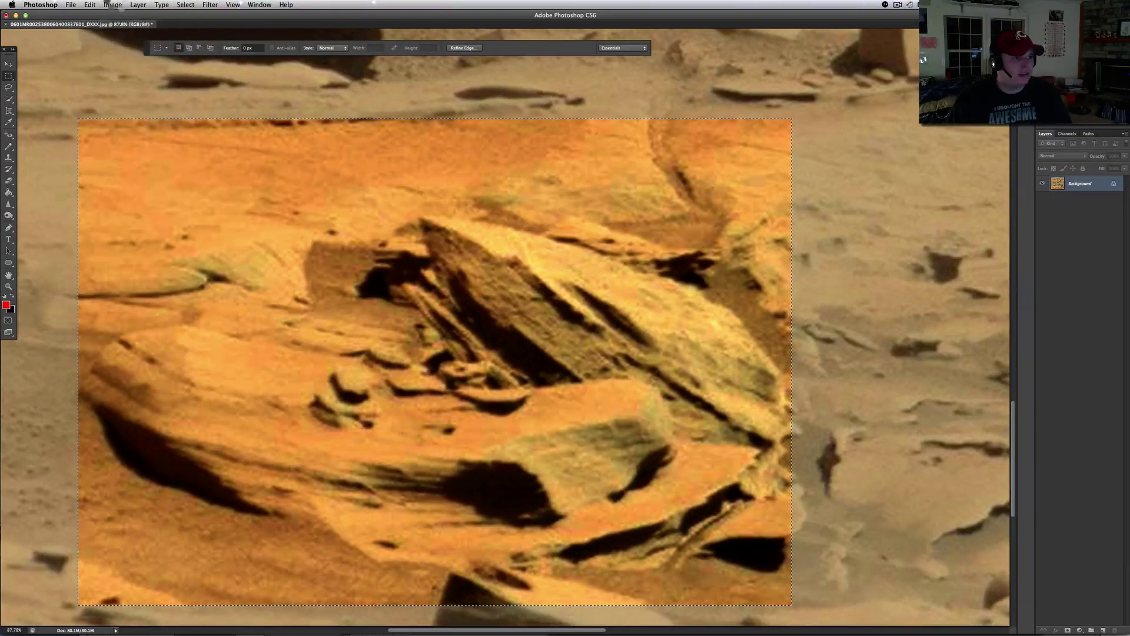
{"action": "left_click", "coordinate": [113, 5]}
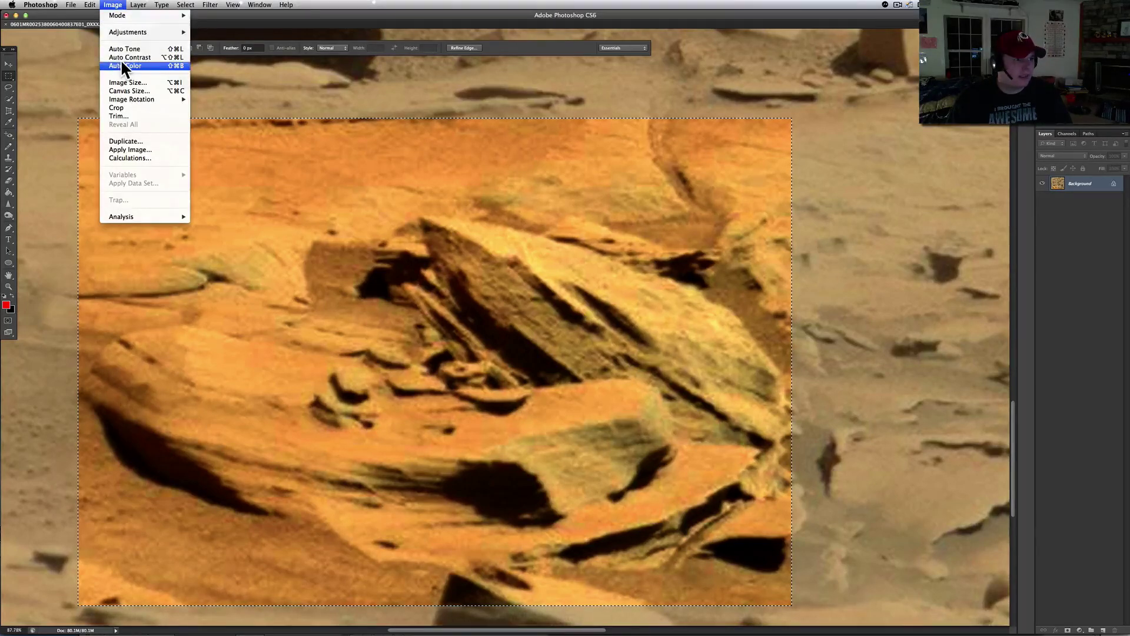
{"action": "left_click", "coordinate": [122, 64]}
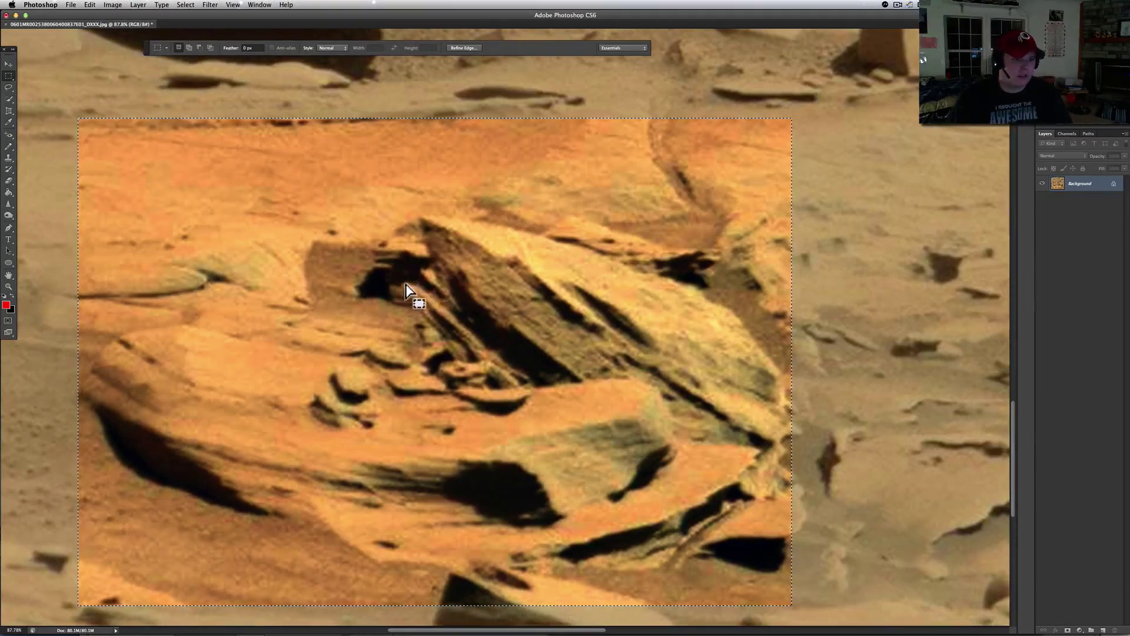
Zoom in closely to inspect the brightened central rock formation.
{"action": "scroll", "coordinate": [489, 362], "scroll_direction": "up", "scroll_amount": 4}
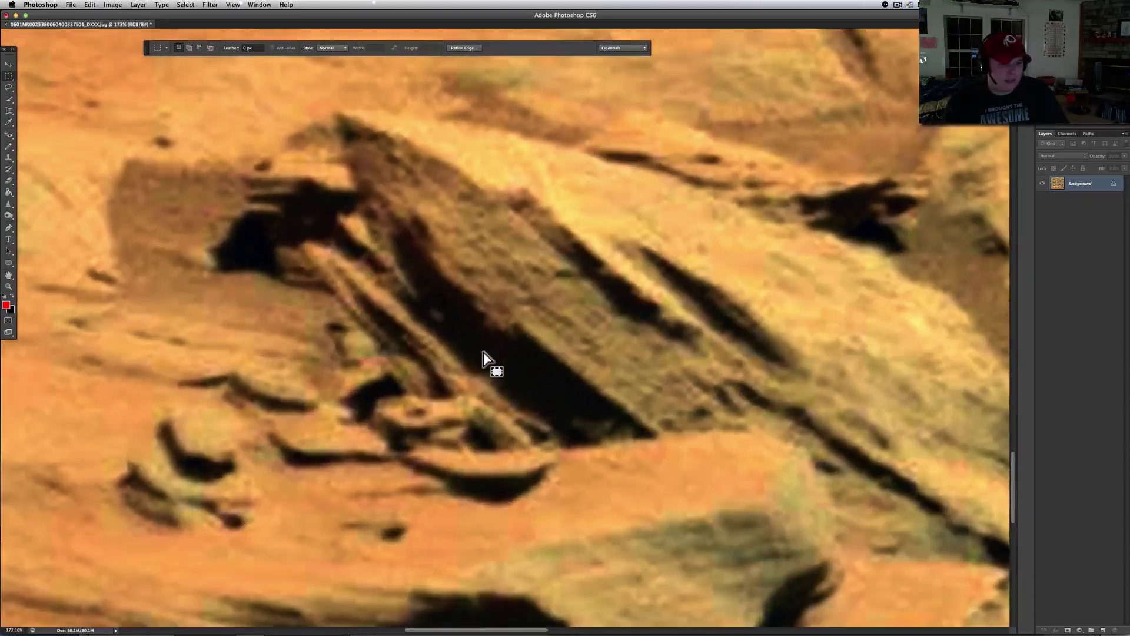
{"action": "scroll", "coordinate": [488, 362], "scroll_direction": "up", "scroll_amount": 3}
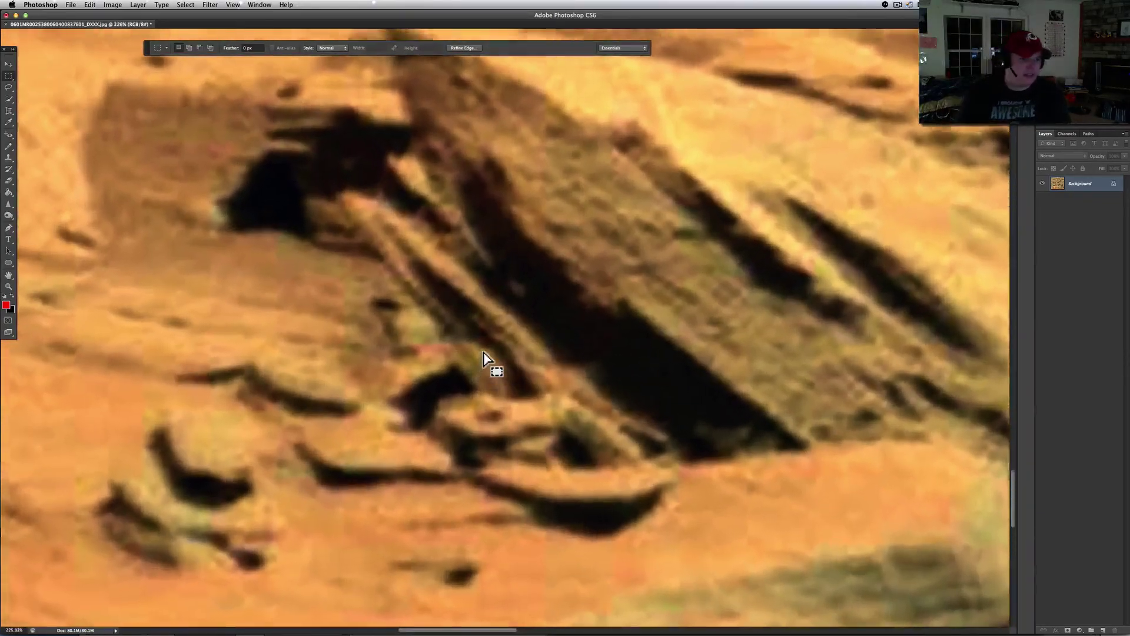
{"action": "scroll", "coordinate": [484, 358], "scroll_direction": "up", "scroll_amount": 1}
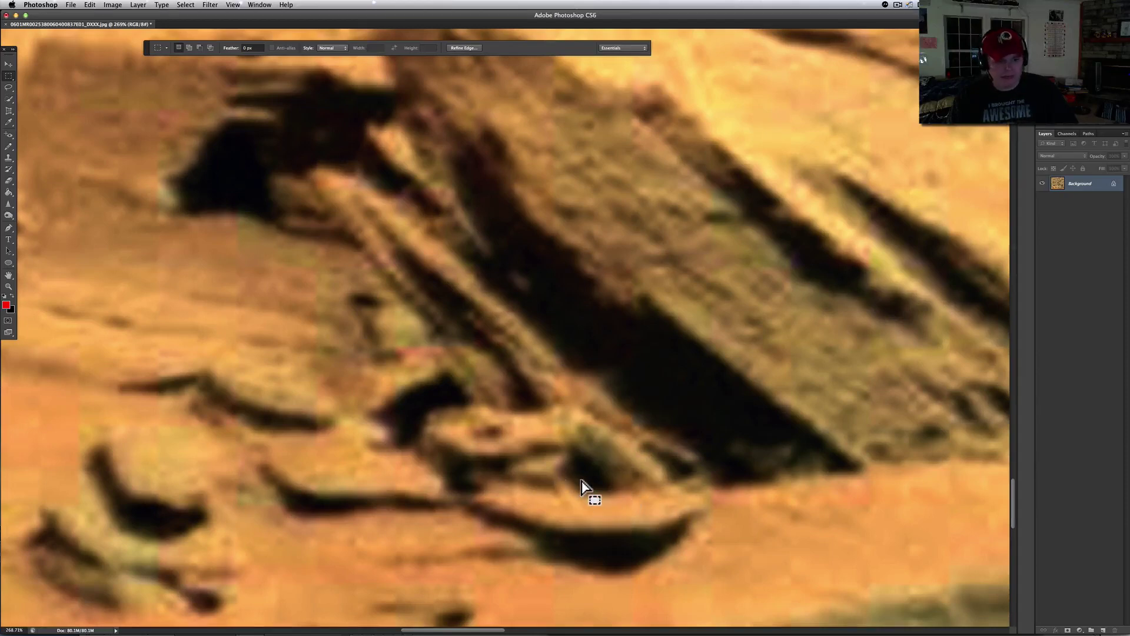
{"action": "scroll", "coordinate": [583, 488], "scroll_direction": "down", "scroll_amount": 5}
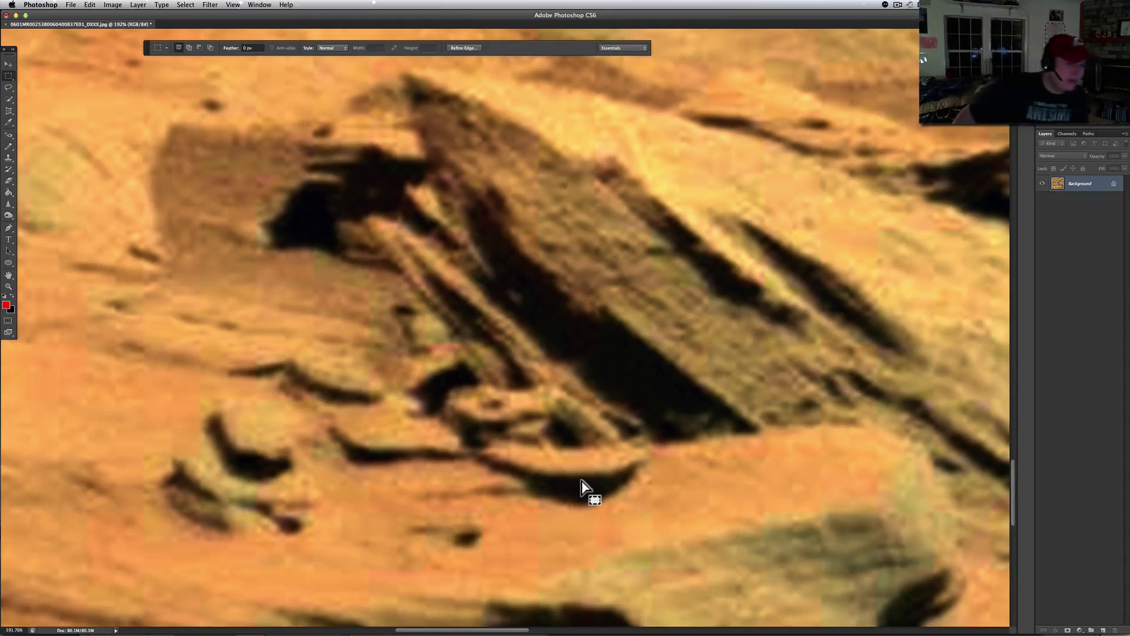
{"action": "scroll", "coordinate": [582, 488], "scroll_direction": "up", "scroll_amount": 3}
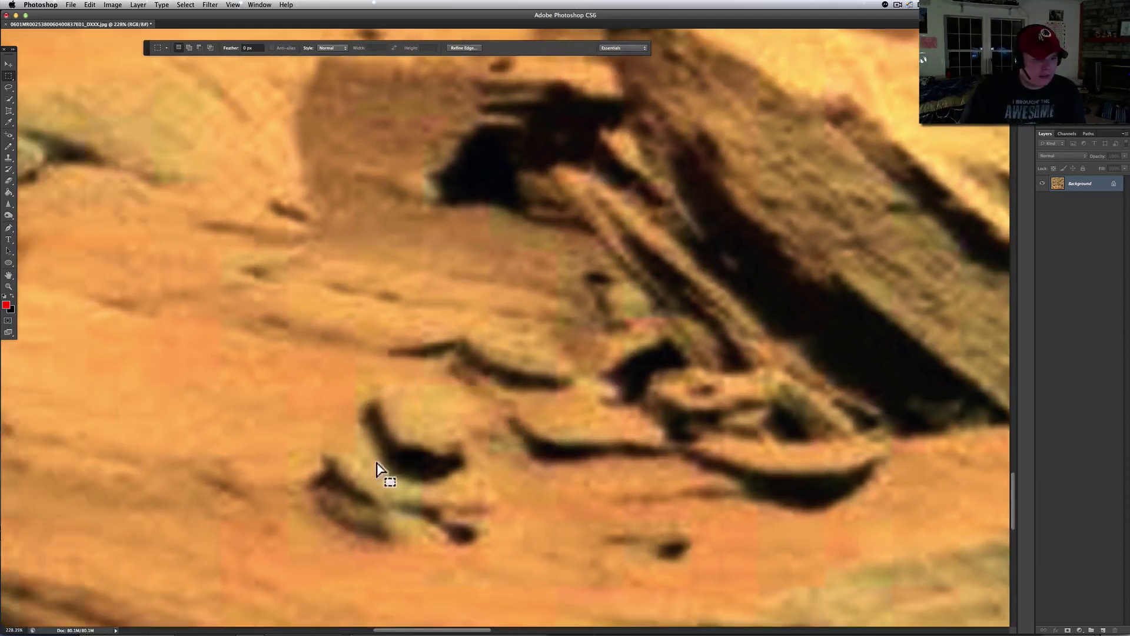
{"action": "scroll", "coordinate": [463, 530], "scroll_direction": "up", "scroll_amount": 3}
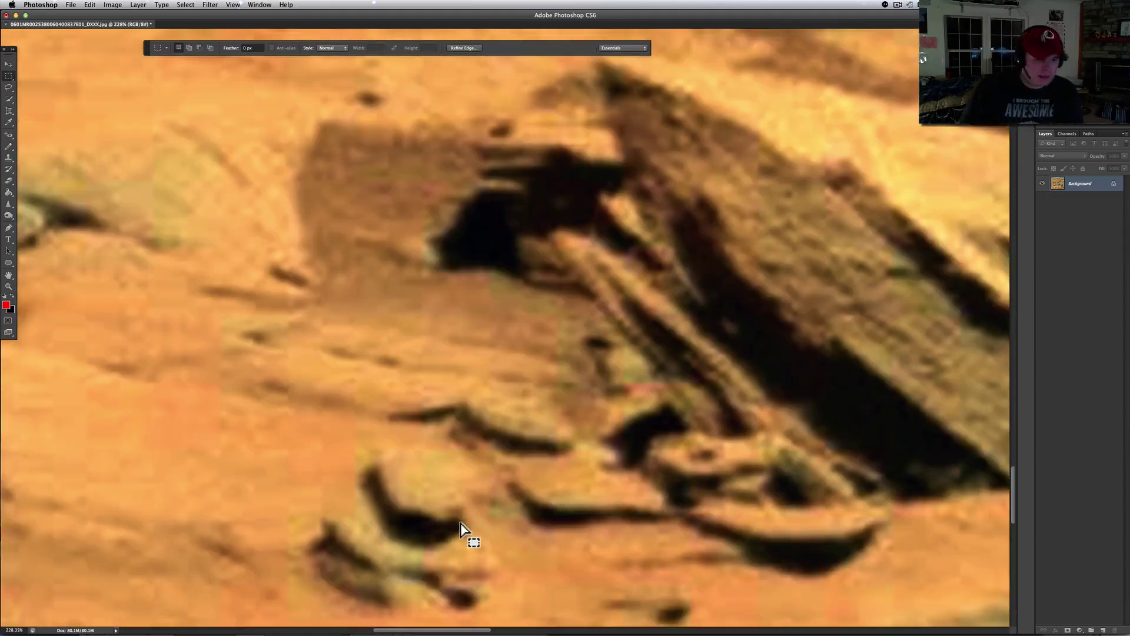
{"action": "scroll", "coordinate": [475, 245], "scroll_direction": "down", "scroll_amount": 1}
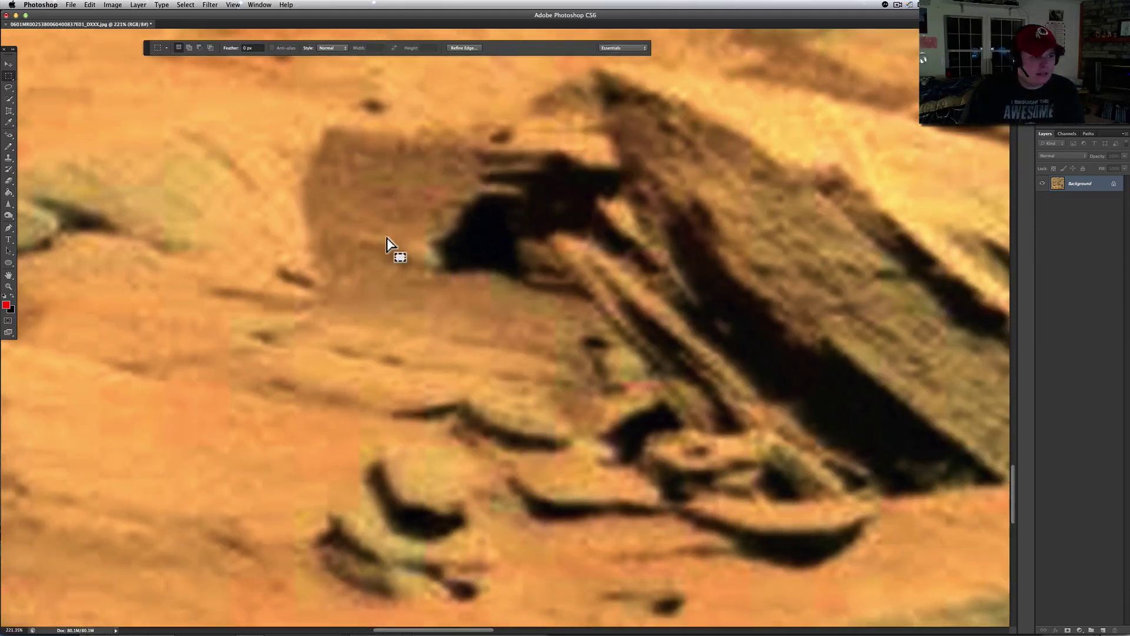
{"action": "scroll", "coordinate": [389, 245], "scroll_direction": "up", "scroll_amount": 3}
{"action": "scroll", "coordinate": [406, 238], "scroll_direction": "up", "scroll_amount": 1}
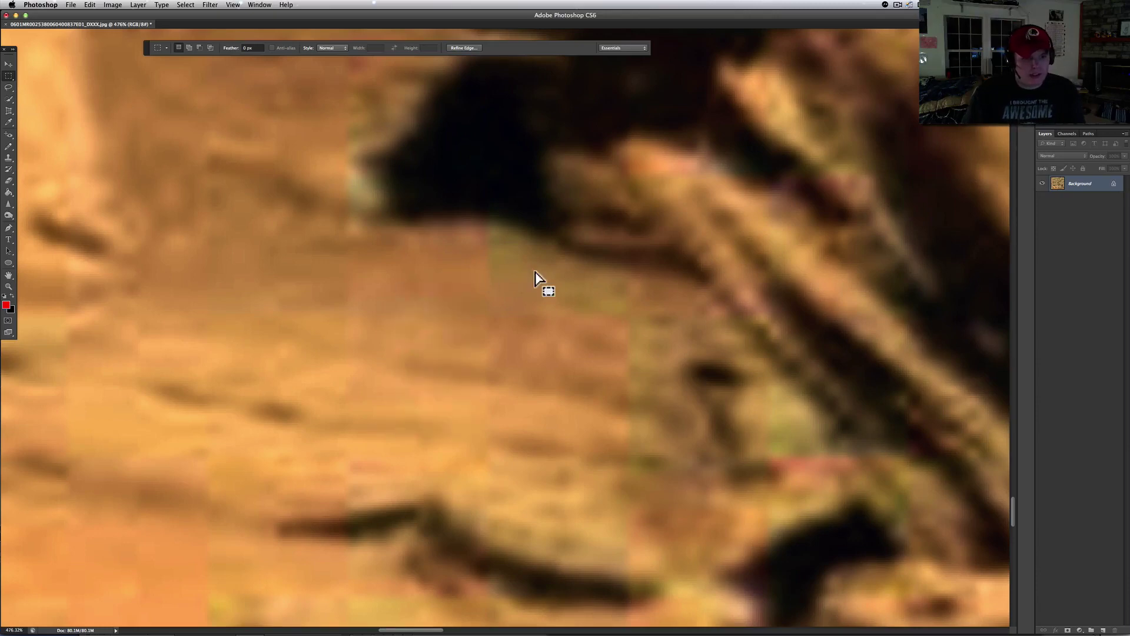
Zoom out to the whole image, then zoom to 106% on the upper rock ledges.
{"action": "scroll", "coordinate": [536, 276], "scroll_direction": "down", "scroll_amount": 2}
{"action": "scroll", "coordinate": [538, 282], "scroll_direction": "down", "scroll_amount": 2}
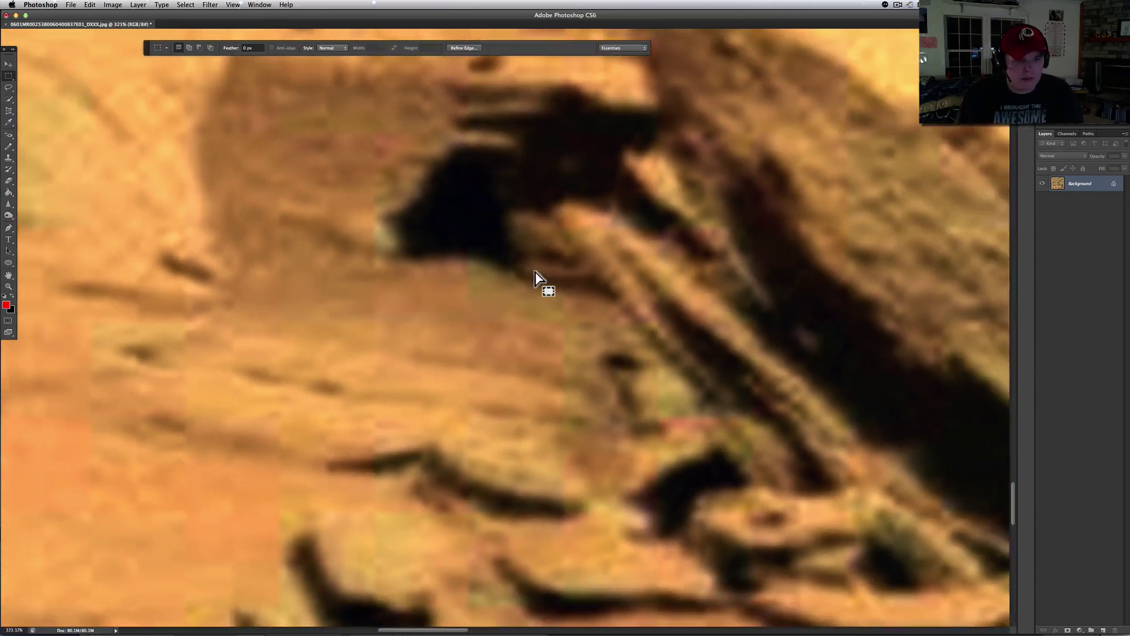
{"action": "scroll", "coordinate": [537, 279], "scroll_direction": "right", "scroll_amount": 3}
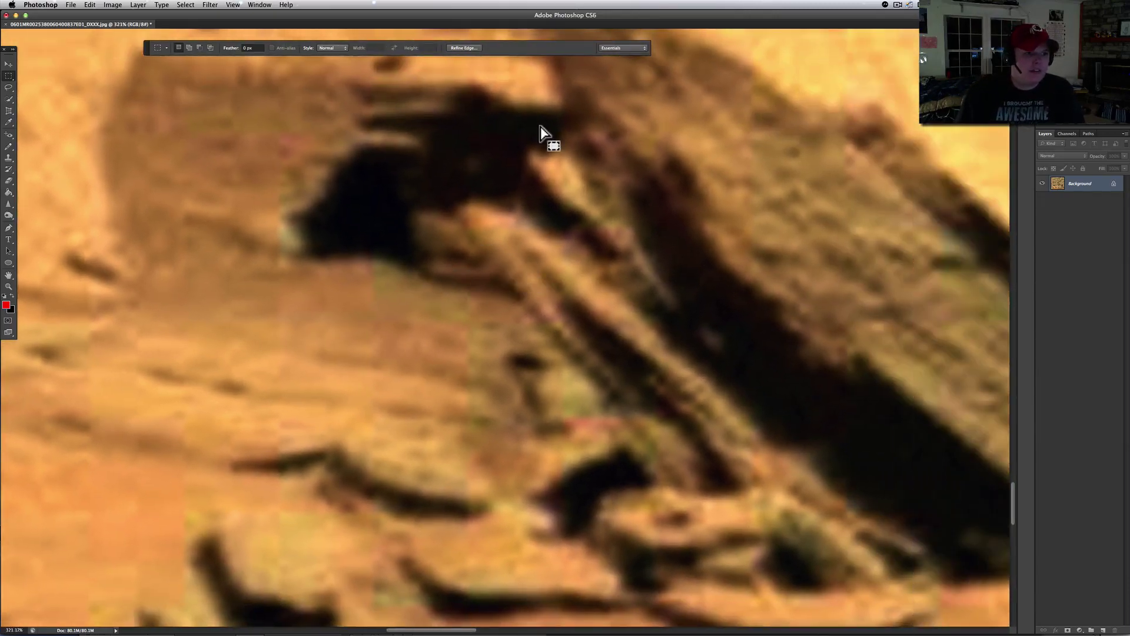
{"action": "scroll", "coordinate": [543, 139], "scroll_direction": "right", "scroll_amount": 5}
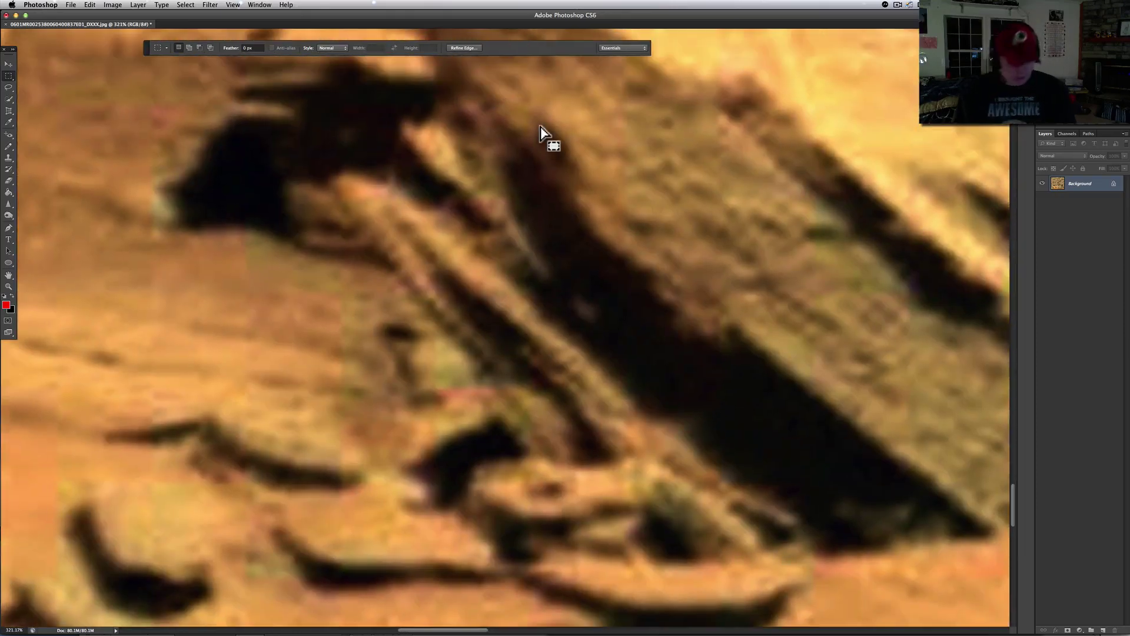
{"action": "scroll", "coordinate": [541, 127], "scroll_direction": "down", "scroll_amount": 5}
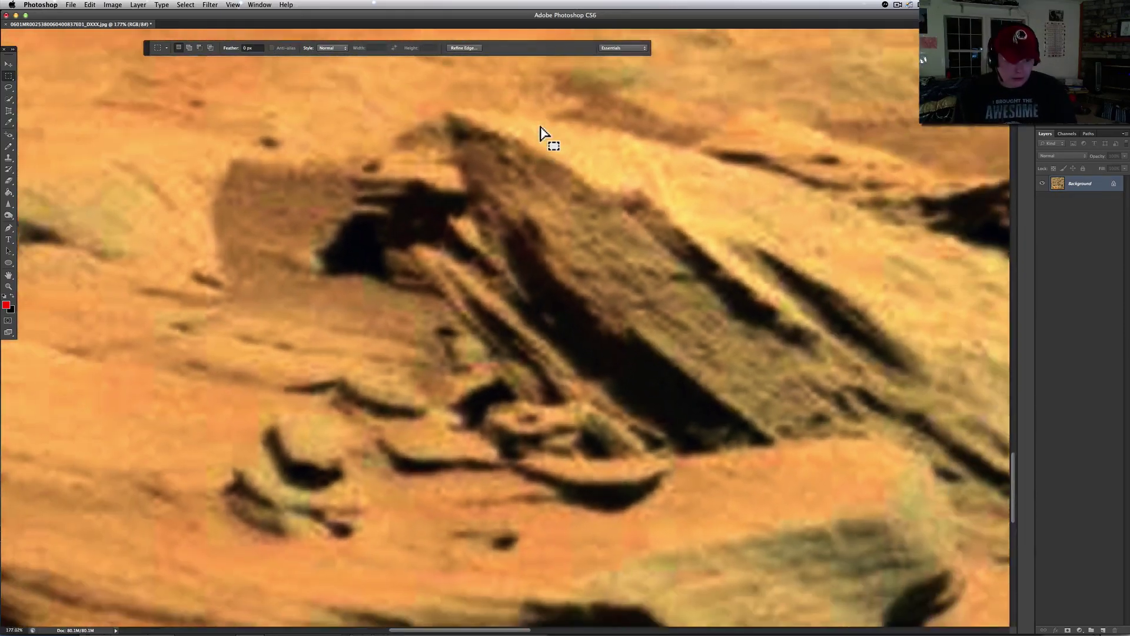
{"action": "scroll", "coordinate": [541, 134], "scroll_direction": "down", "scroll_amount": 6}
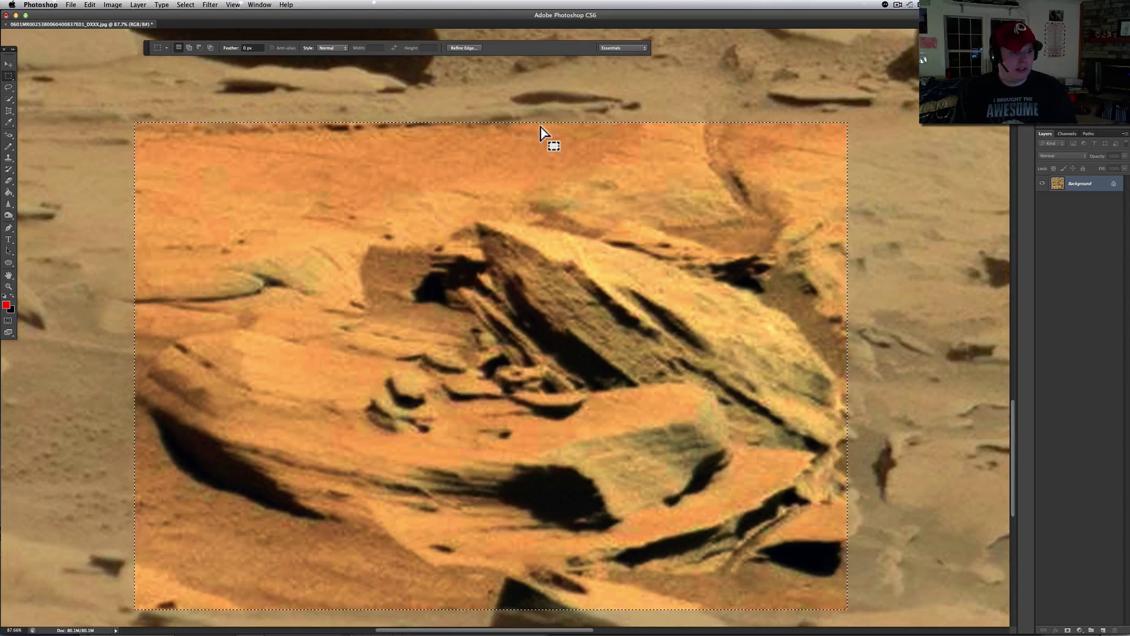
{"action": "scroll", "coordinate": [542, 135], "scroll_direction": "up", "scroll_amount": 4}
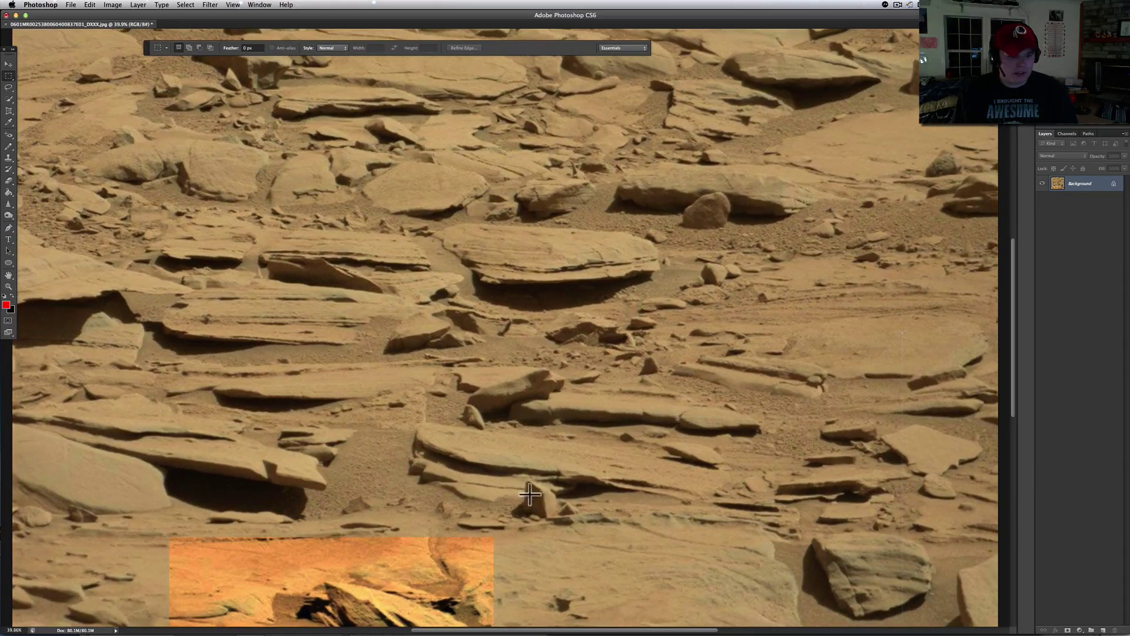
{"action": "scroll", "coordinate": [535, 511], "scroll_direction": "down", "scroll_amount": 5}
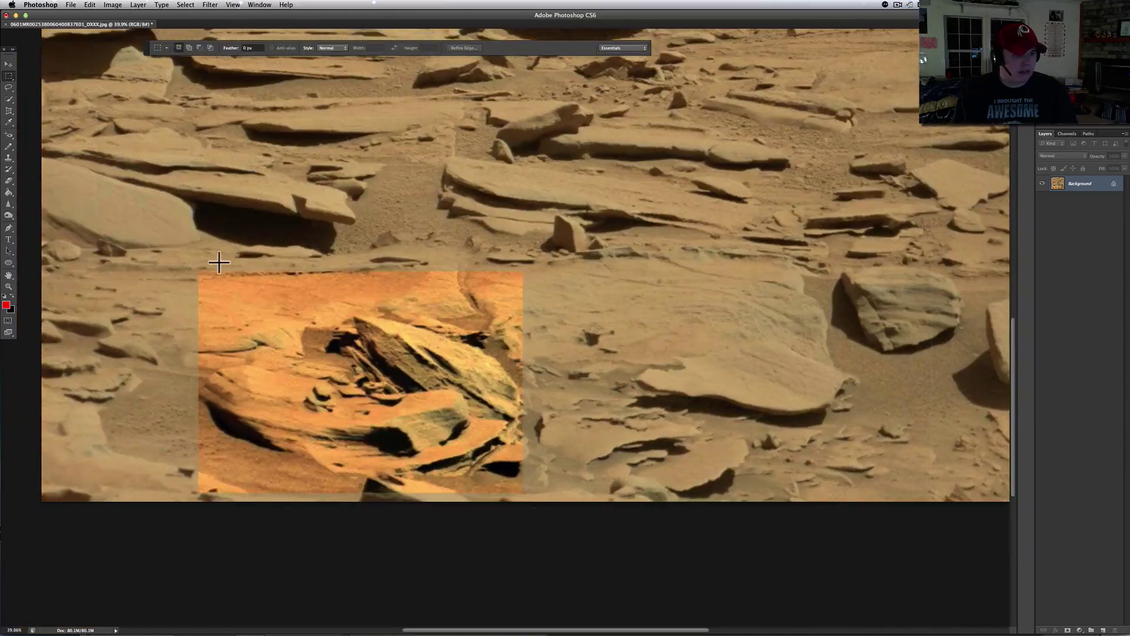
{"action": "scroll", "coordinate": [315, 194], "scroll_direction": "up", "scroll_amount": 5}
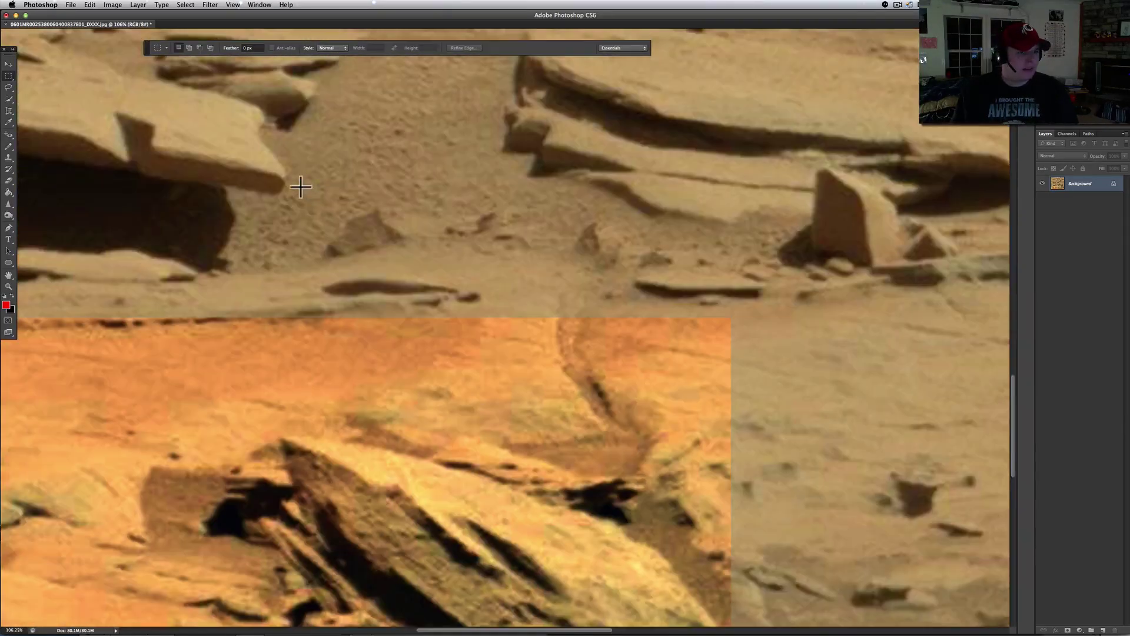
{"action": "scroll", "coordinate": [300, 186], "scroll_direction": "left", "scroll_amount": 2}
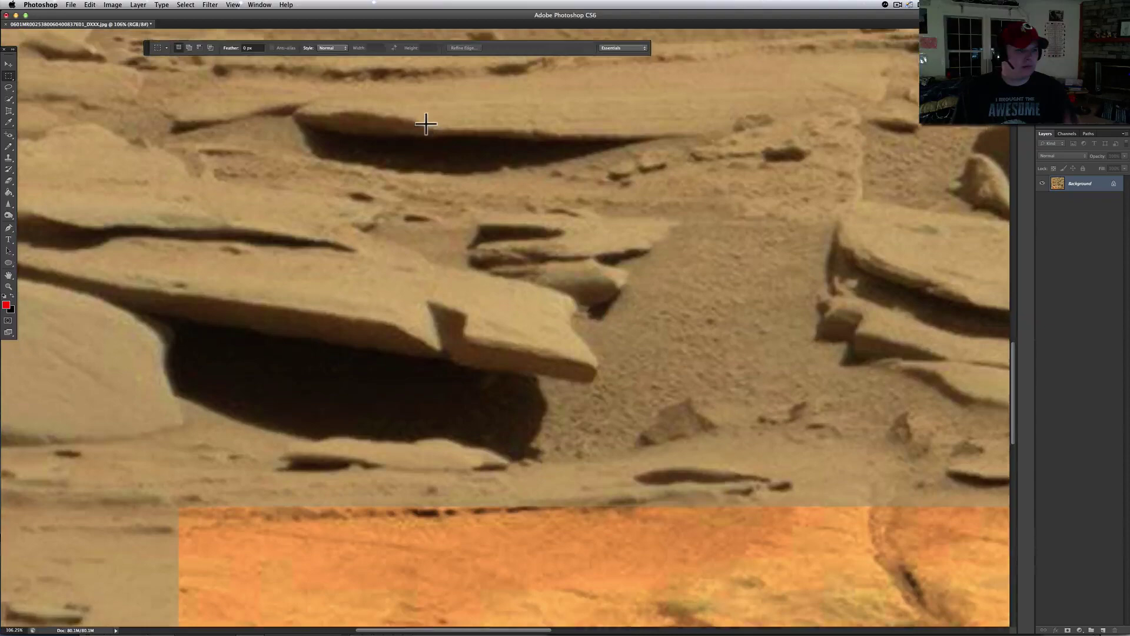
{"action": "scroll", "coordinate": [426, 124], "scroll_direction": "up", "scroll_amount": 5}
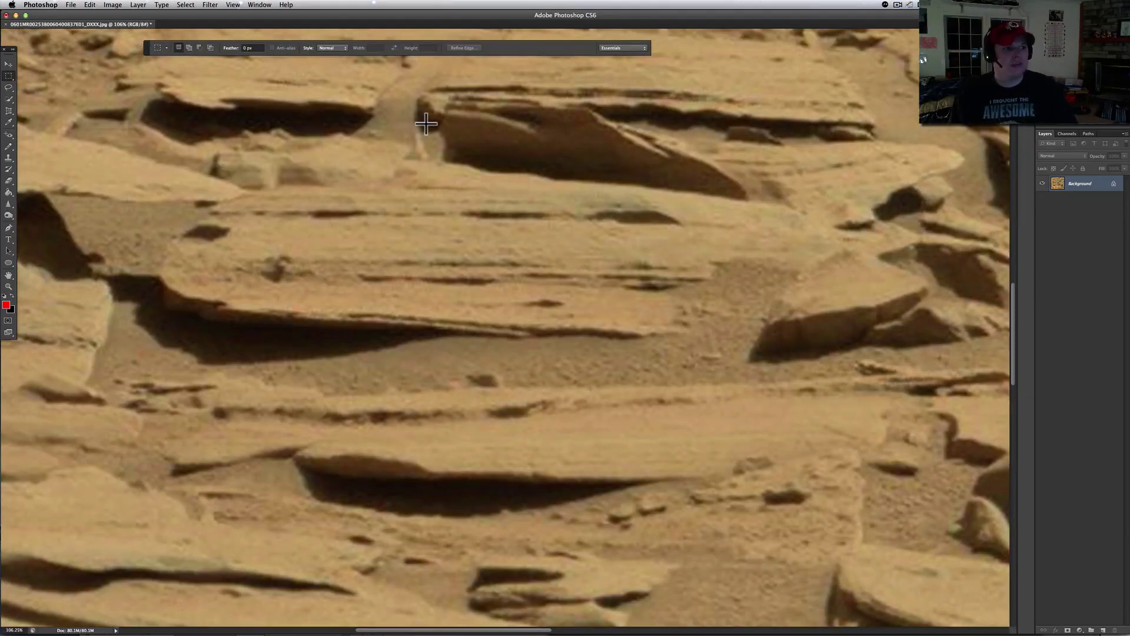
{"action": "scroll", "coordinate": [425, 120], "scroll_direction": "left", "scroll_amount": 10}
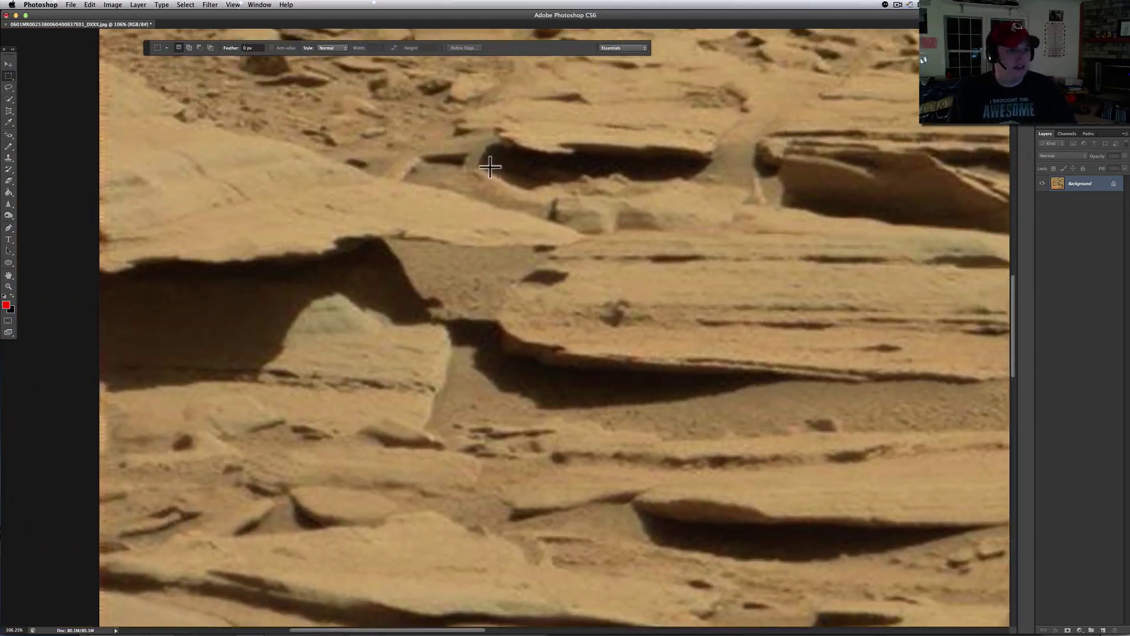
{"action": "left_click", "coordinate": [9, 63]}
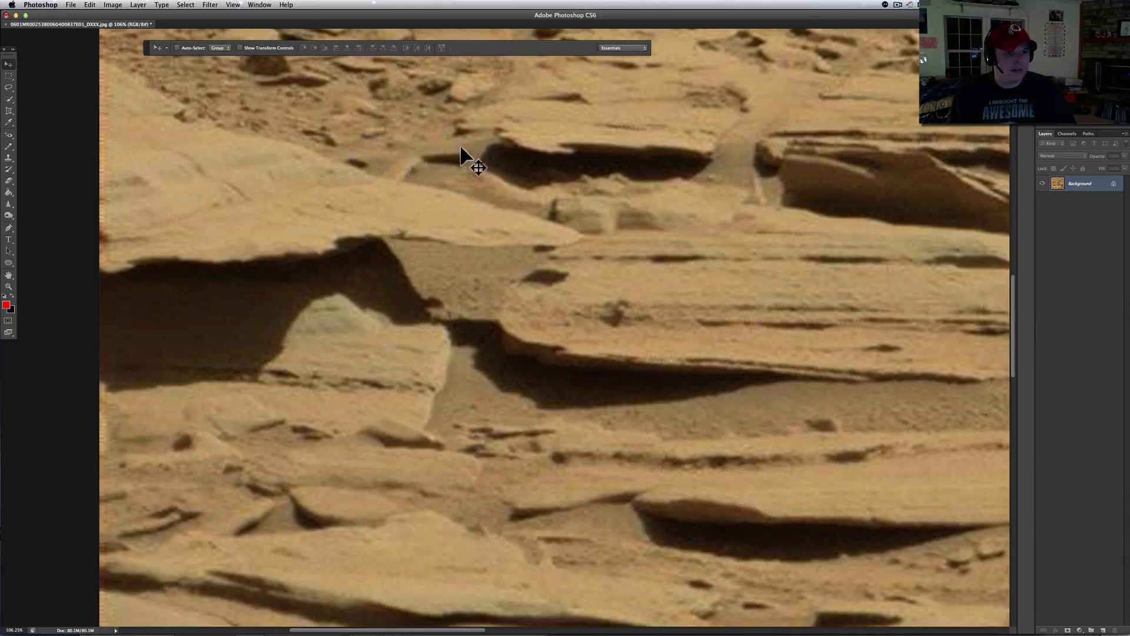
Zoom to about 372% on the small upper rocks, then back out to about 242%.
{"action": "scroll", "coordinate": [463, 150], "scroll_direction": "up", "scroll_amount": 2}
{"action": "scroll", "coordinate": [463, 150], "scroll_direction": "up", "scroll_amount": 4}
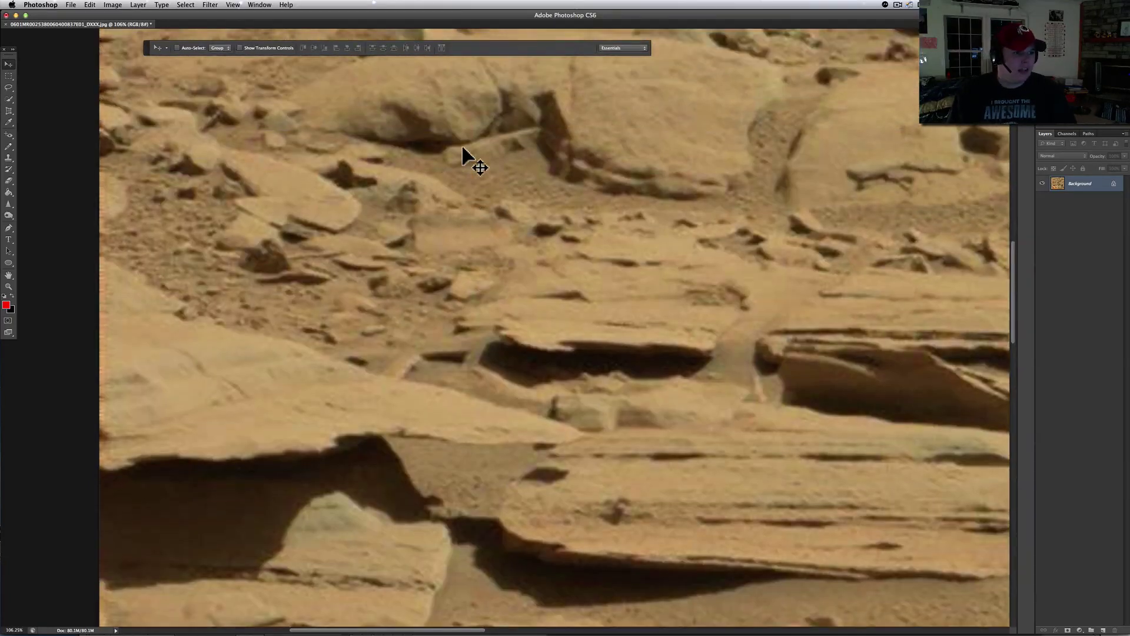
{"action": "scroll", "coordinate": [463, 151], "scroll_direction": "up", "scroll_amount": 3}
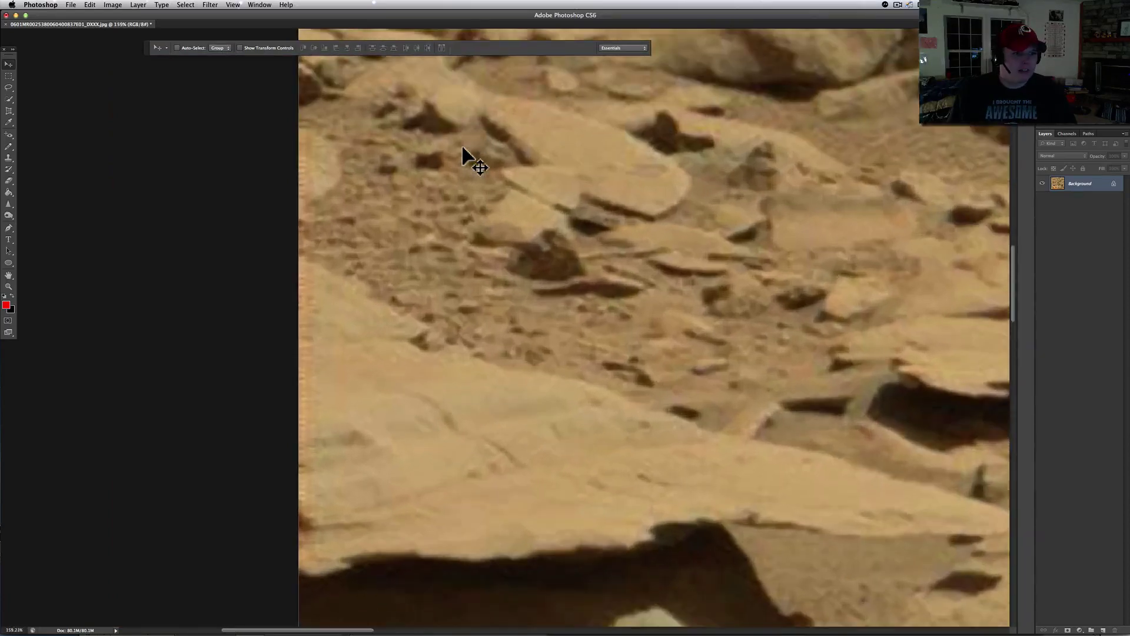
{"action": "scroll", "coordinate": [463, 150], "scroll_direction": "up", "scroll_amount": 4}
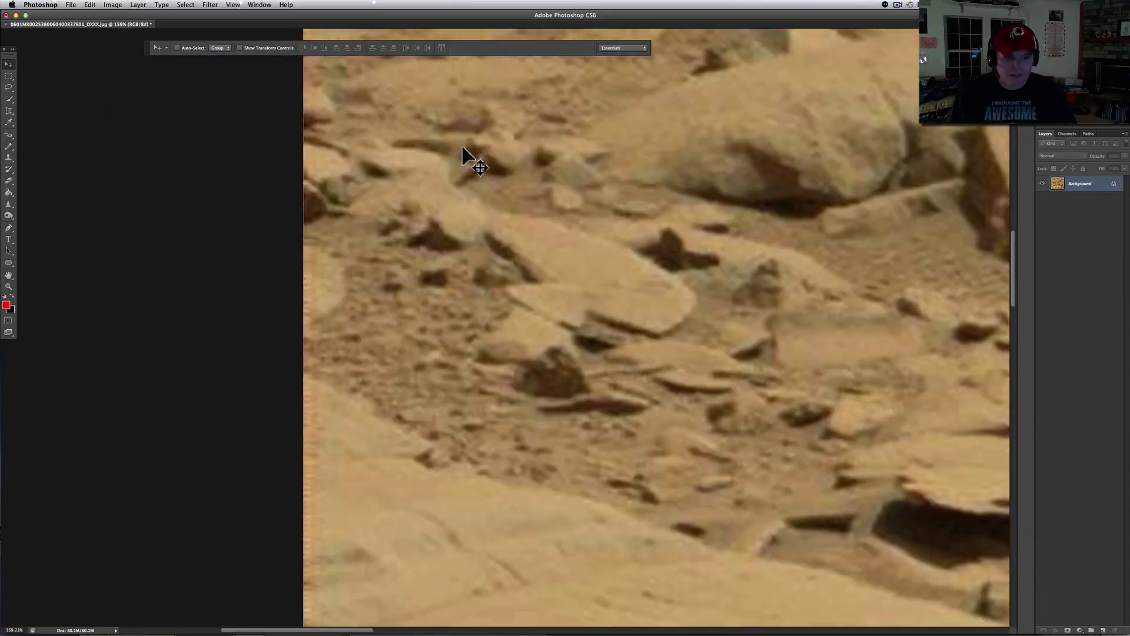
{"action": "scroll", "coordinate": [463, 150], "scroll_direction": "right", "scroll_amount": 5}
{"action": "scroll", "coordinate": [462, 150], "scroll_direction": "right", "scroll_amount": 1}
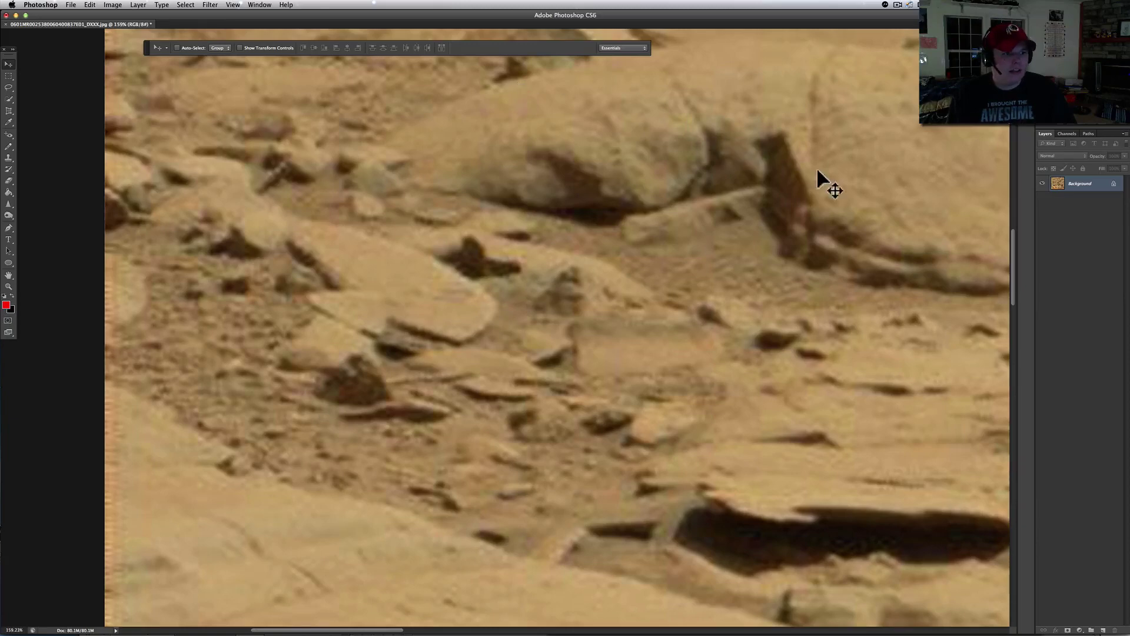
{"action": "scroll", "coordinate": [333, 165], "scroll_direction": "up", "scroll_amount": 2}
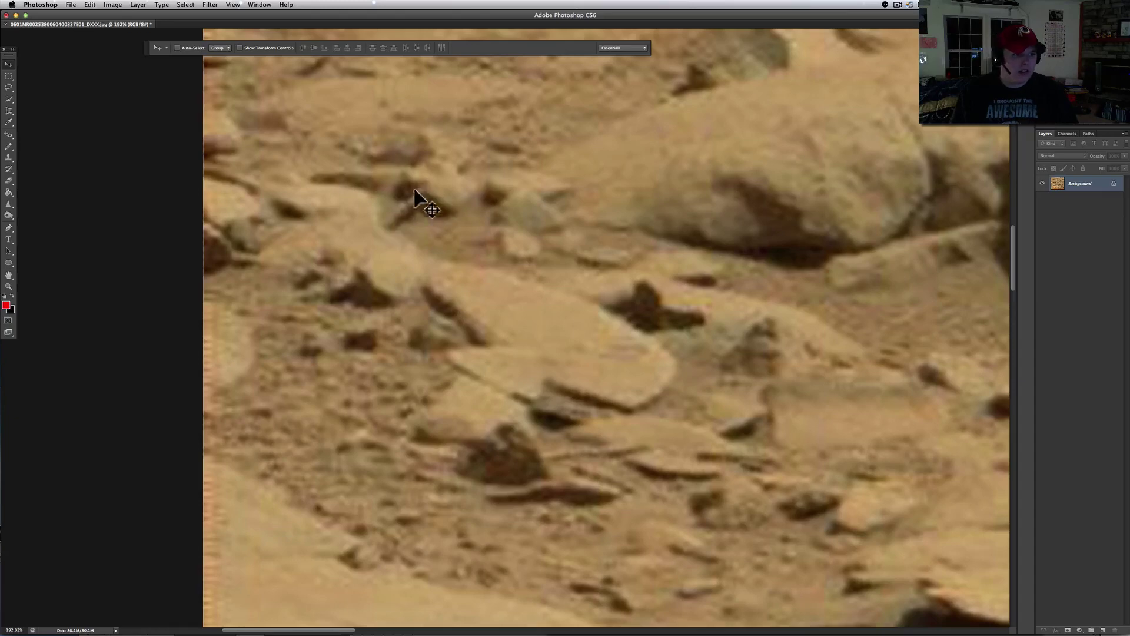
{"action": "scroll", "coordinate": [360, 127], "scroll_direction": "up", "scroll_amount": 3}
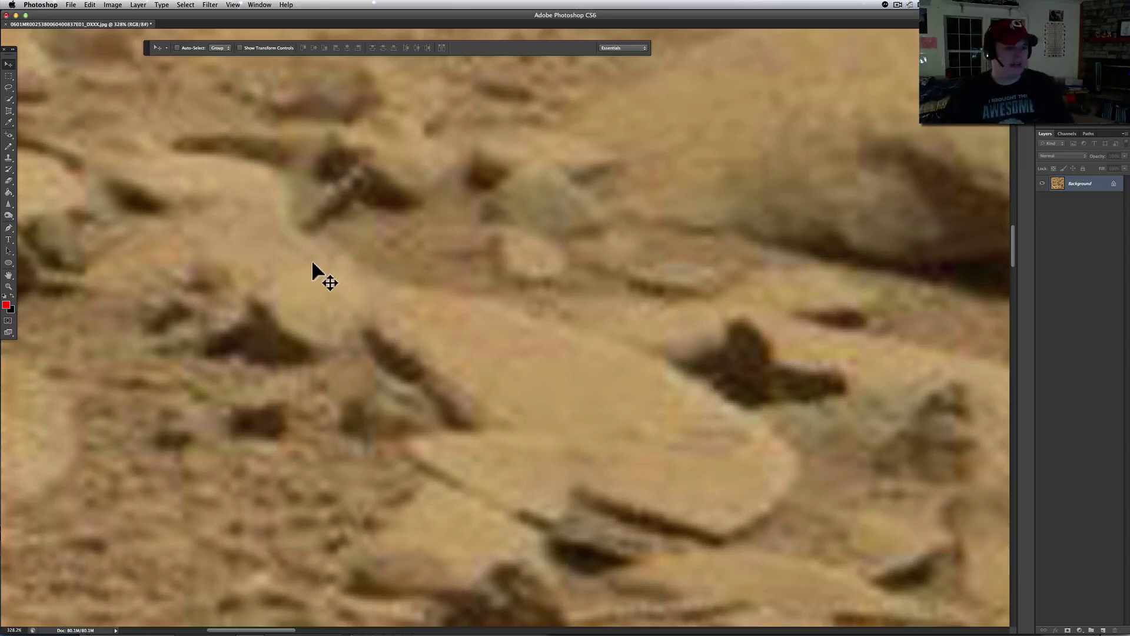
{"action": "scroll", "coordinate": [323, 316], "scroll_direction": "up", "scroll_amount": 1}
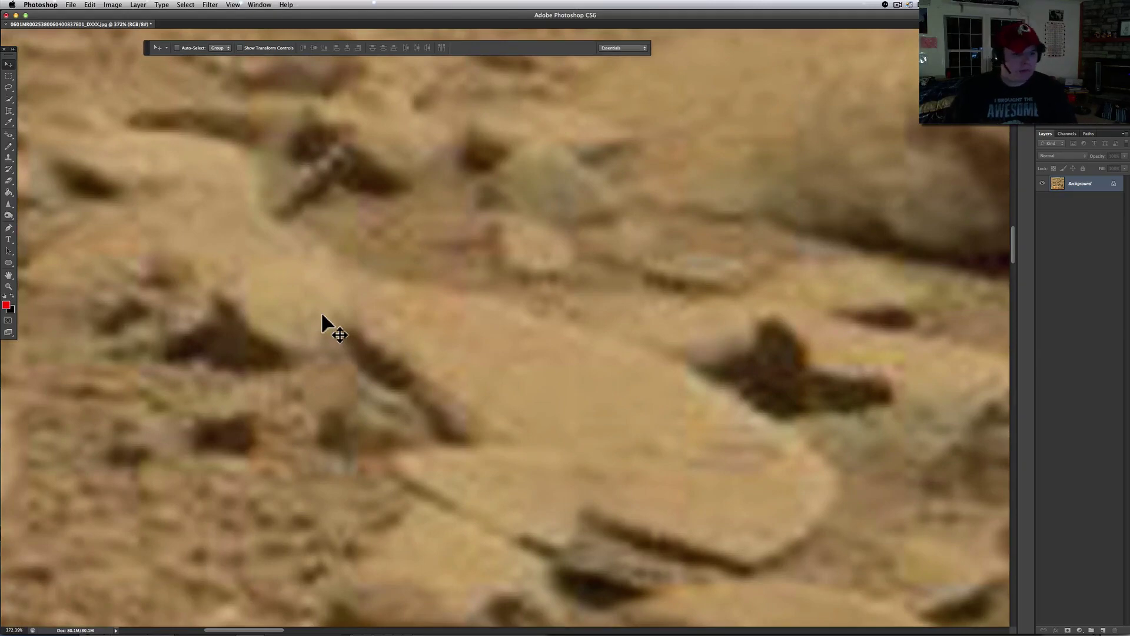
{"action": "scroll", "coordinate": [322, 316], "scroll_direction": "down", "scroll_amount": 1}
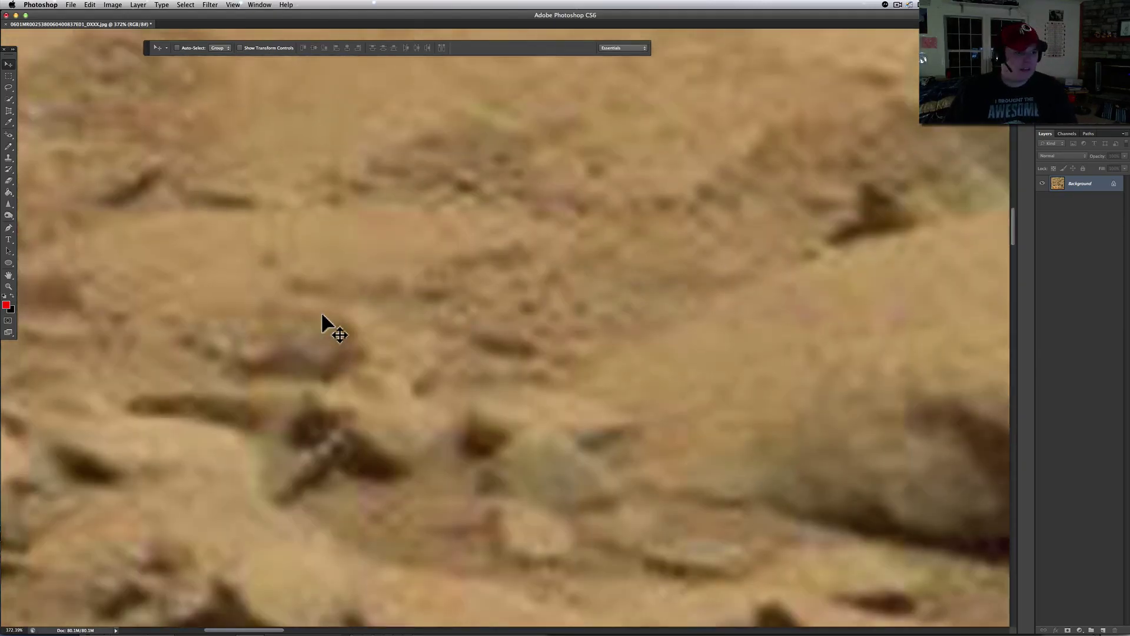
{"action": "scroll", "coordinate": [323, 316], "scroll_direction": "down", "scroll_amount": 2}
{"action": "scroll", "coordinate": [323, 316], "scroll_direction": "down", "scroll_amount": 2}
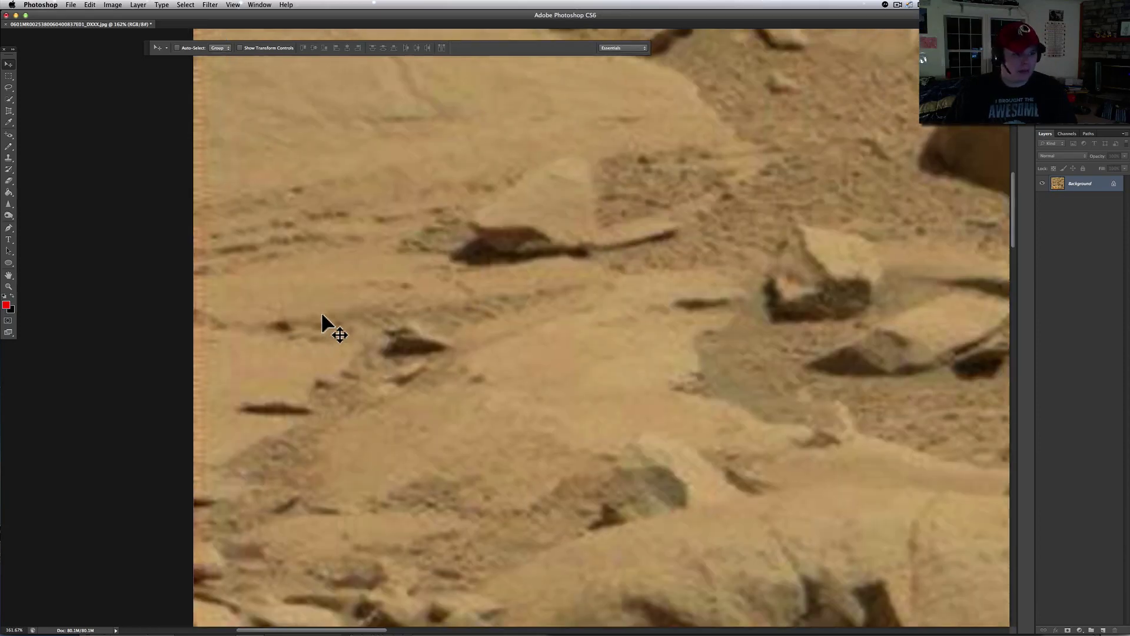
Pan around the photo and zoom to about 171% on the stacked flat rock slabs.
{"action": "scroll", "coordinate": [320, 312], "scroll_direction": "right", "scroll_amount": 10}
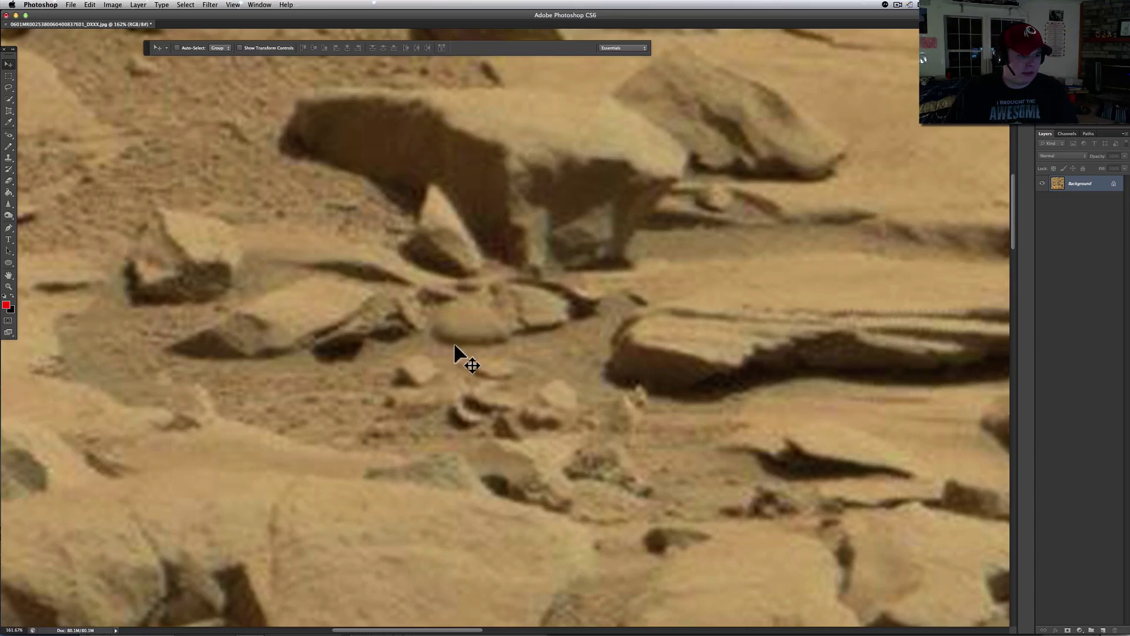
{"action": "scroll", "coordinate": [456, 354], "scroll_direction": "up", "scroll_amount": 3}
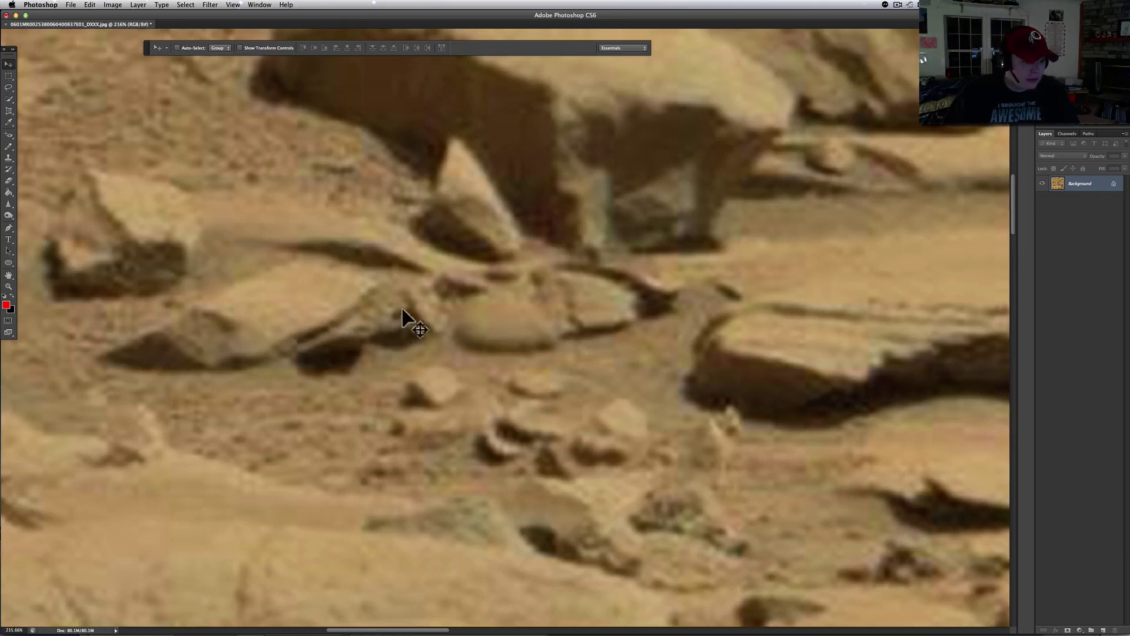
{"action": "scroll", "coordinate": [455, 377], "scroll_direction": "down", "scroll_amount": 4}
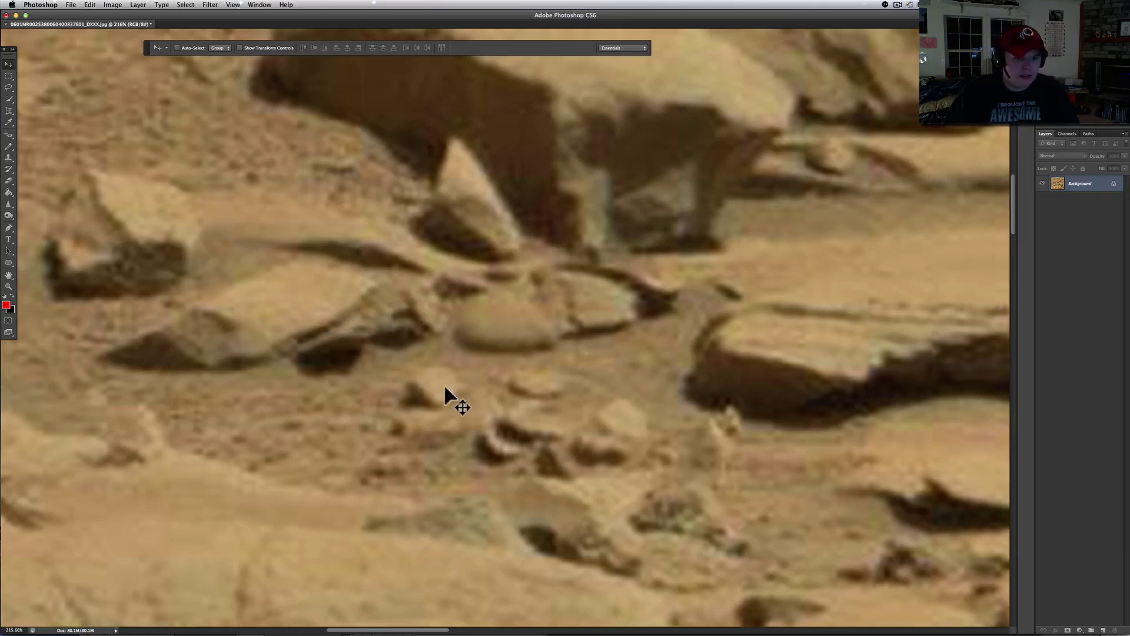
{"action": "scroll", "coordinate": [445, 388], "scroll_direction": "down", "scroll_amount": 10}
{"action": "scroll", "coordinate": [445, 388], "scroll_direction": "right", "scroll_amount": 5}
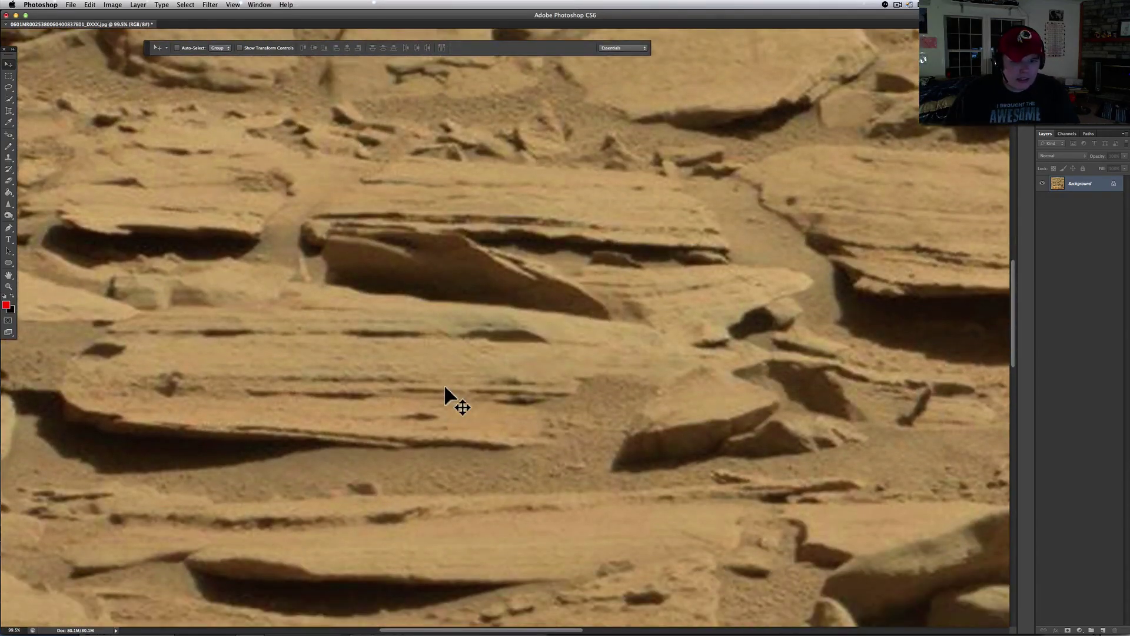
{"action": "scroll", "coordinate": [446, 388], "scroll_direction": "down", "scroll_amount": 6}
{"action": "scroll", "coordinate": [446, 389], "scroll_direction": "left", "scroll_amount": 3}
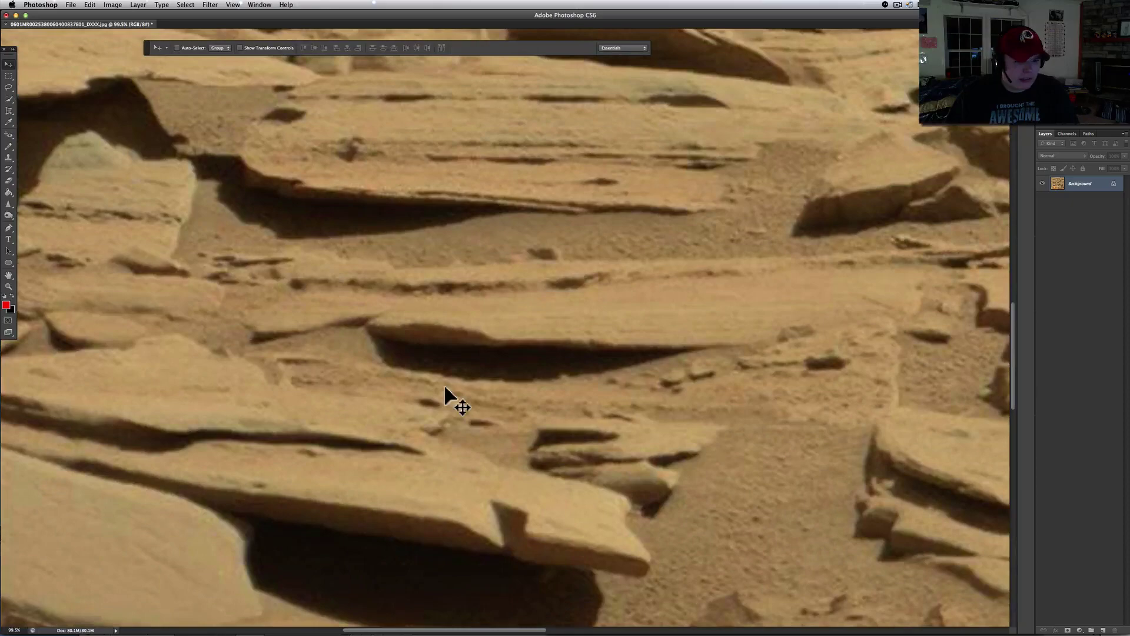
{"action": "scroll", "coordinate": [444, 384], "scroll_direction": "down", "scroll_amount": 3}
{"action": "scroll", "coordinate": [444, 383], "scroll_direction": "right", "scroll_amount": 6}
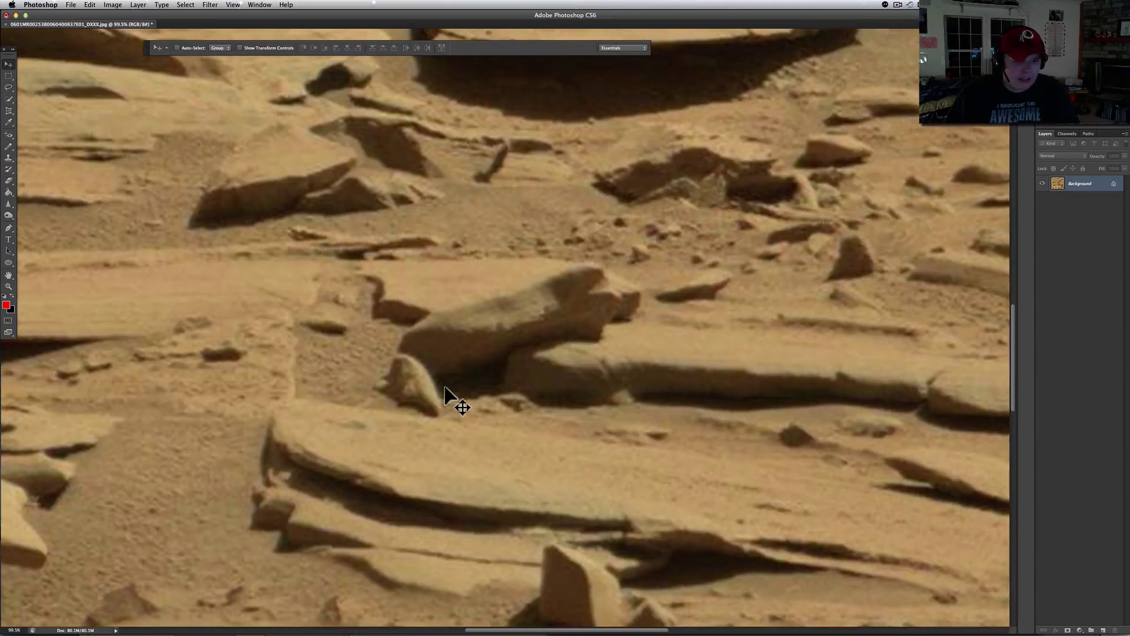
{"action": "scroll", "coordinate": [445, 388], "scroll_direction": "down", "scroll_amount": 4}
{"action": "scroll", "coordinate": [445, 389], "scroll_direction": "down", "scroll_amount": 4}
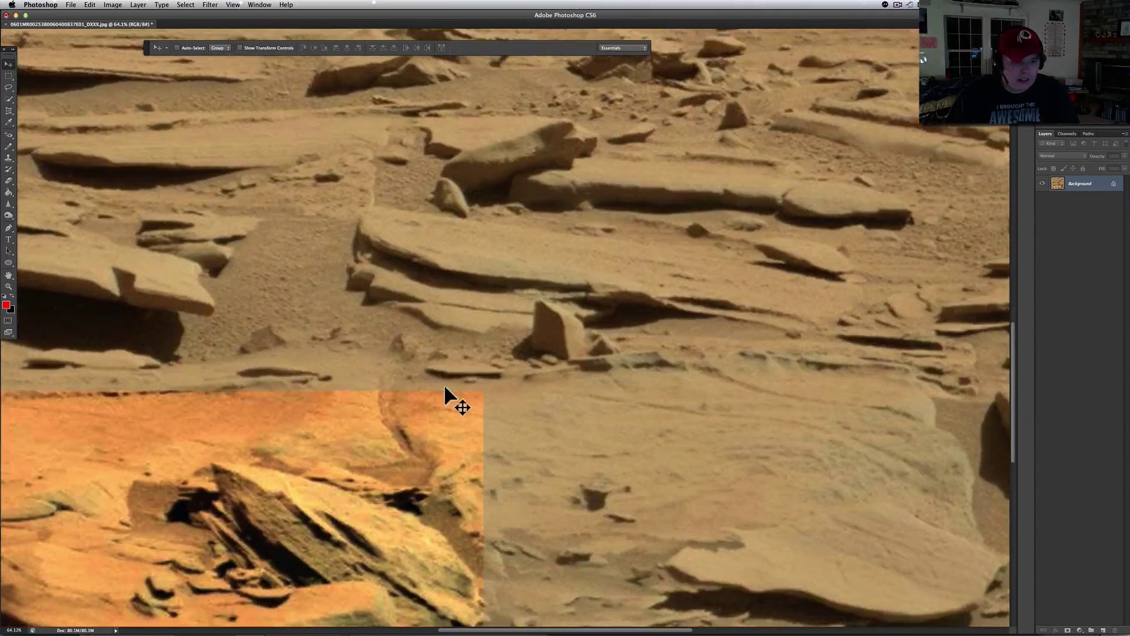
{"action": "scroll", "coordinate": [445, 387], "scroll_direction": "down", "scroll_amount": 2}
{"action": "scroll", "coordinate": [445, 387], "scroll_direction": "right", "scroll_amount": 6}
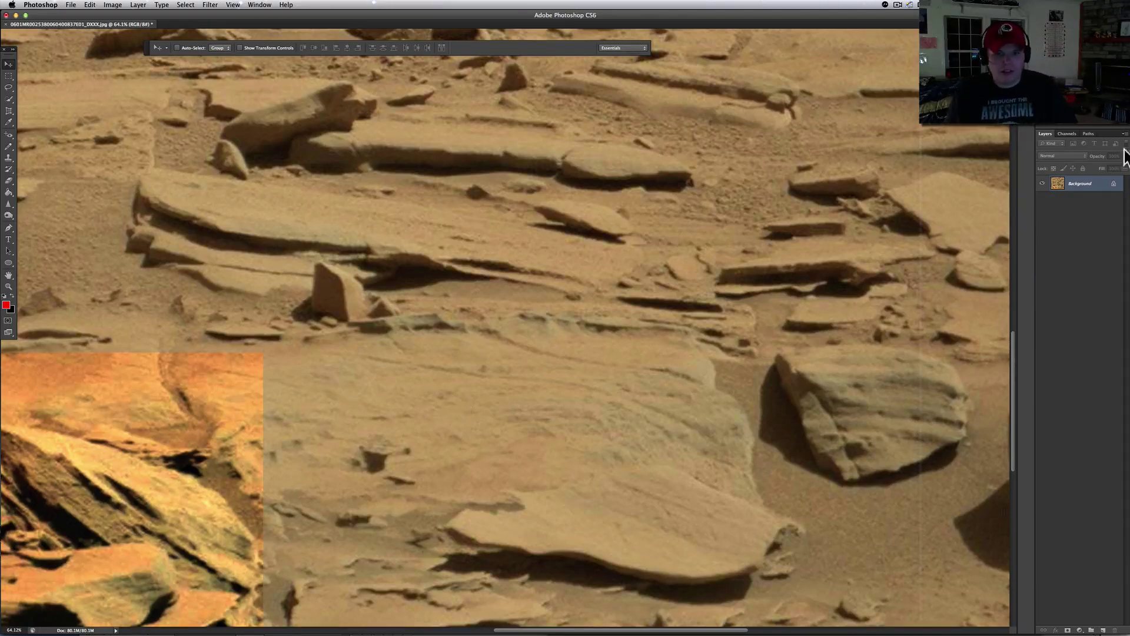
{"action": "scroll", "coordinate": [761, 206], "scroll_direction": "up", "scroll_amount": 6}
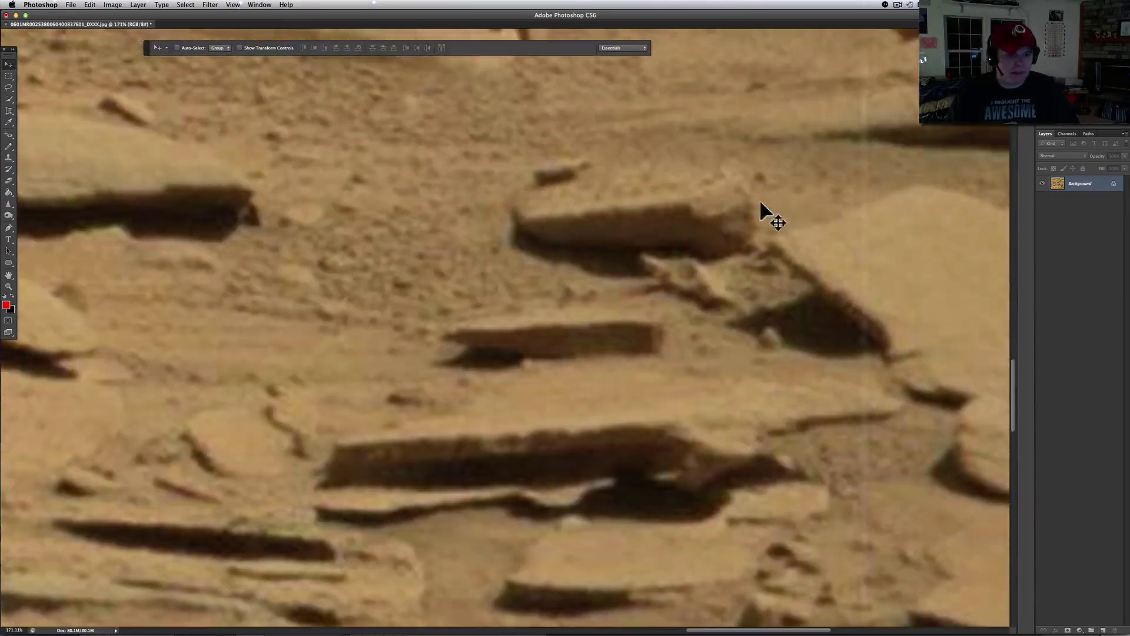
{"action": "scroll", "coordinate": [761, 206], "scroll_direction": "right", "scroll_amount": 2}
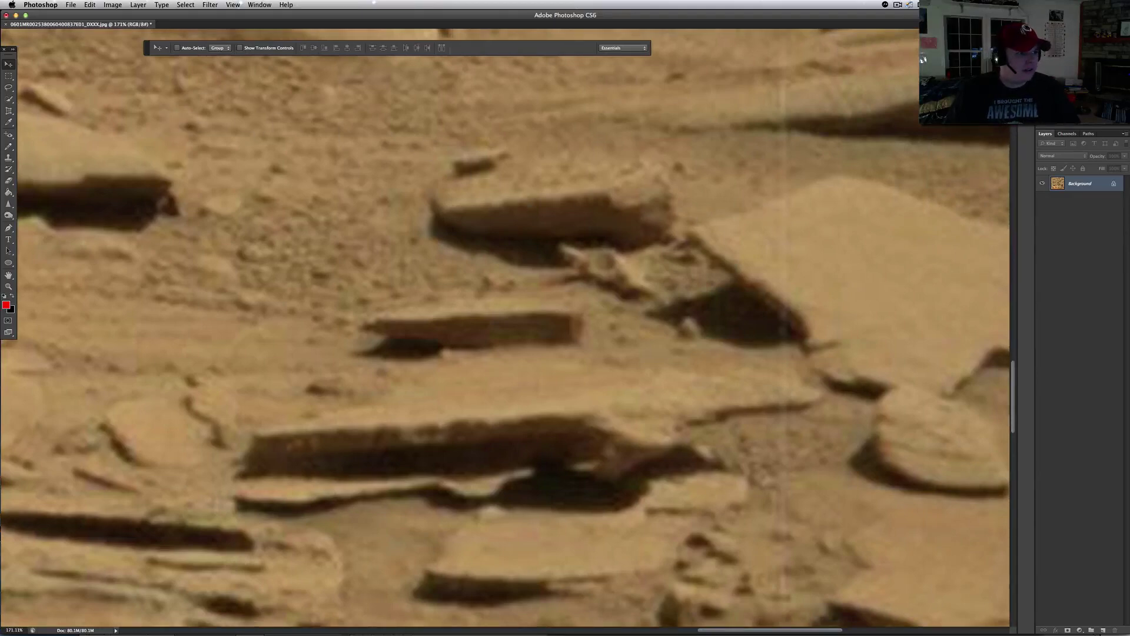
Select a rectangle around the stacked rock slabs and auto-correct its colours.
{"action": "left_click", "coordinate": [9, 76]}
{"action": "left_click_drag", "start_coordinate": [484, 184], "coordinate": [808, 360]}
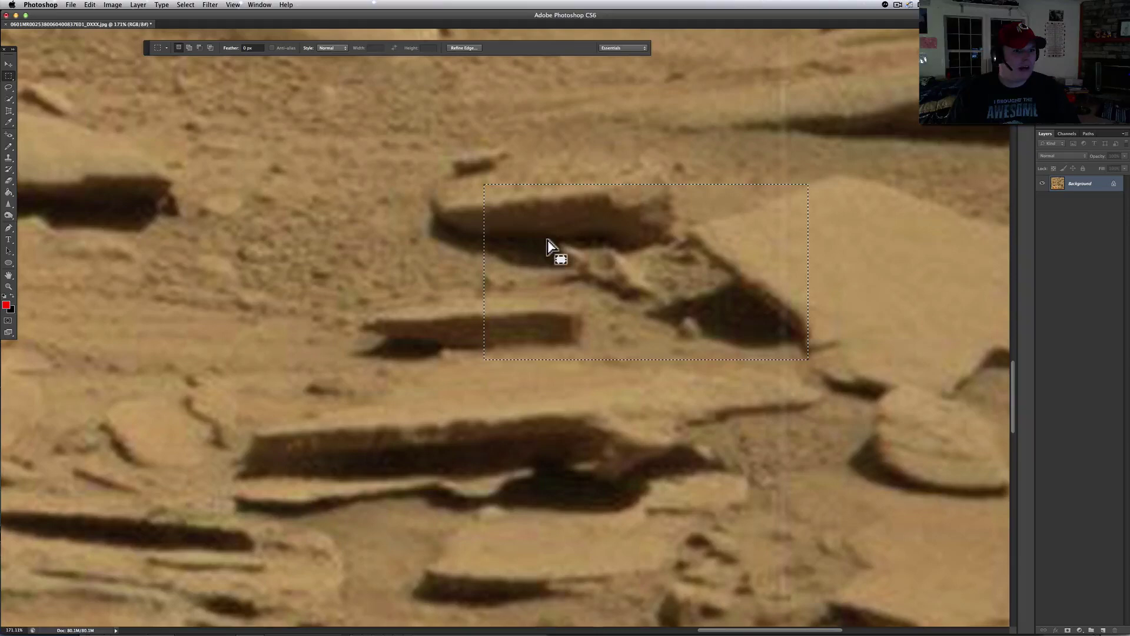
{"action": "left_click_drag", "start_coordinate": [377, 104], "coordinate": [798, 380]}
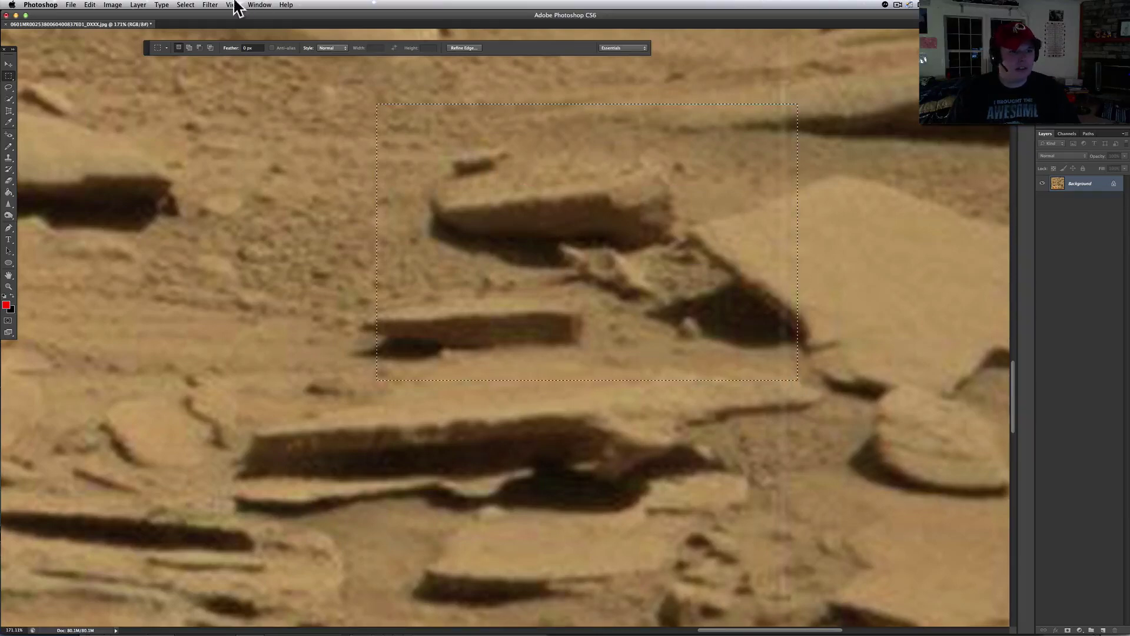
{"action": "left_click", "coordinate": [112, 4]}
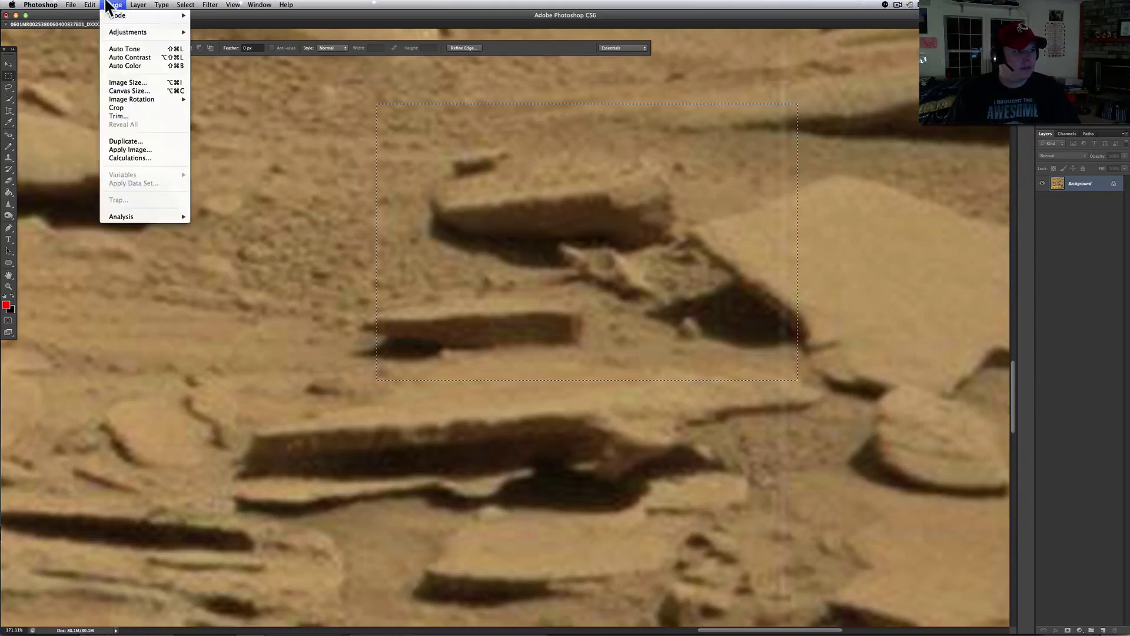
{"action": "left_click", "coordinate": [127, 58]}
Open Exposure for the selection and set Gamma Correction to 0.59.
{"action": "left_click", "coordinate": [117, 5]}
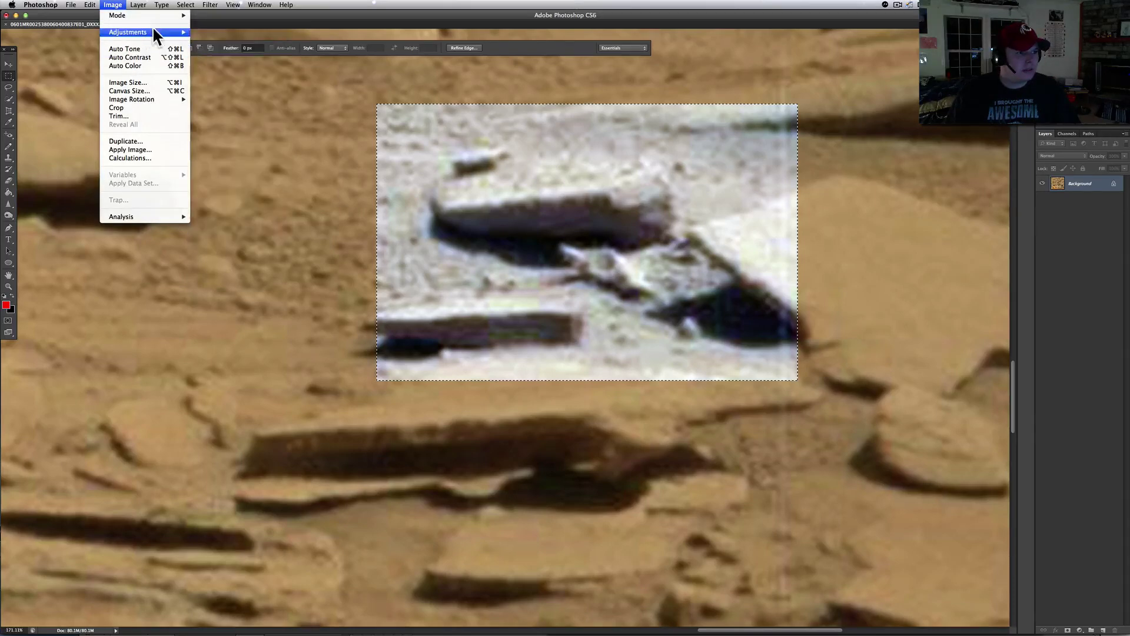
{"action": "mouse_move", "coordinate": [154, 32]}
{"action": "left_click", "coordinate": [242, 55]}
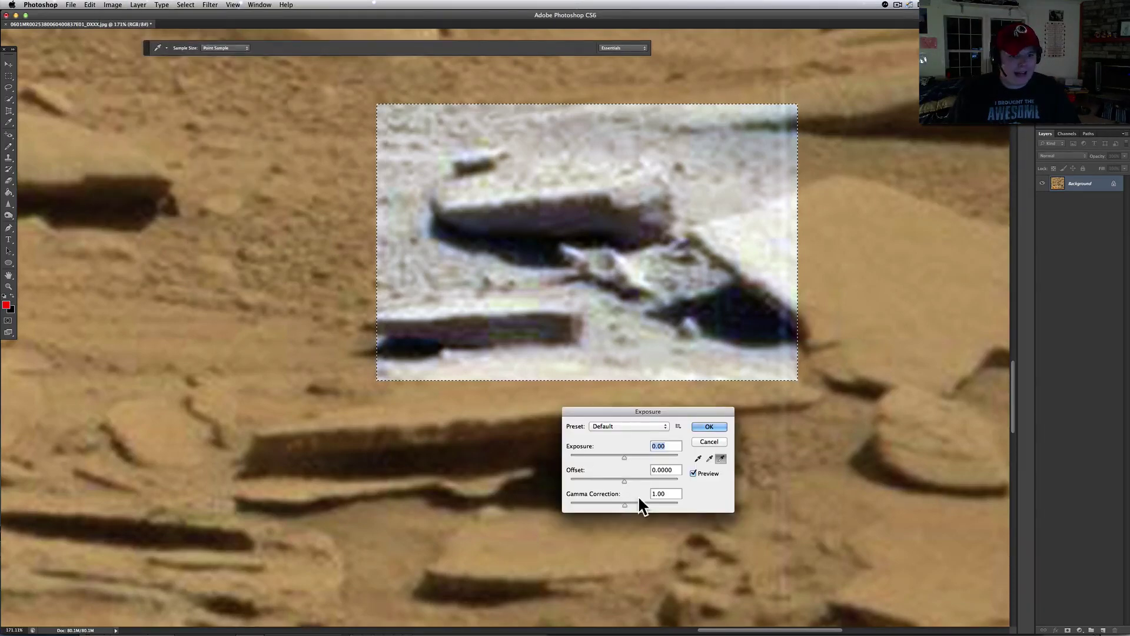
{"action": "left_click_drag", "start_coordinate": [639, 499], "coordinate": [642, 503]}
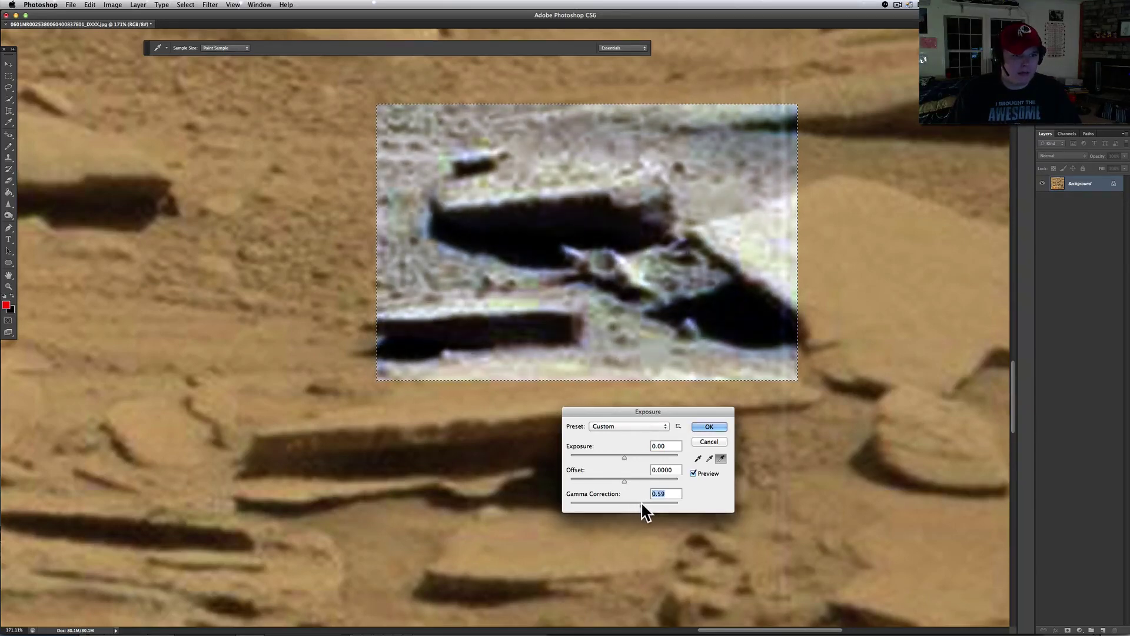
Apply the Exposure adjustment to the selection and nudge the selection outline slightly right.
{"action": "left_click", "coordinate": [704, 425]}
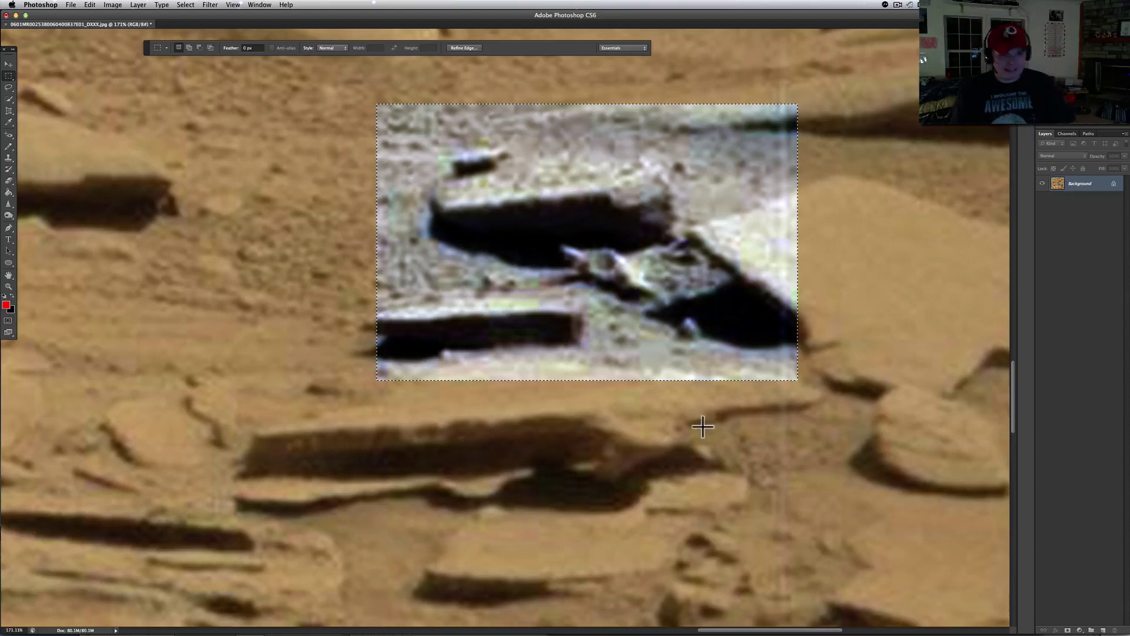
{"action": "left_click_drag", "start_coordinate": [619, 274], "coordinate": [621, 275]}
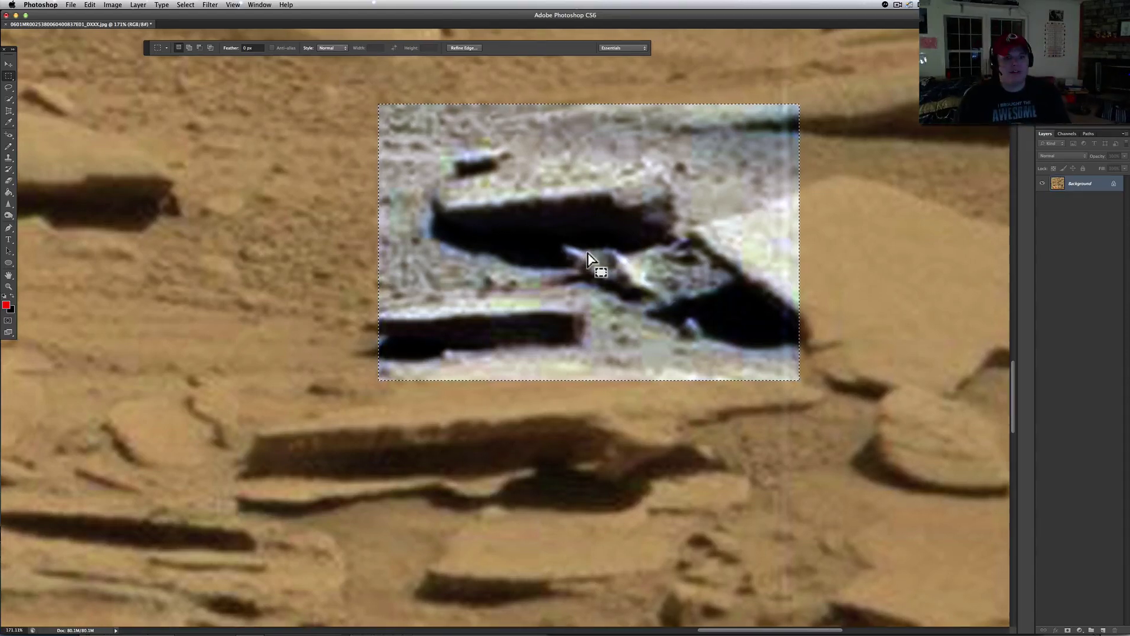
{"action": "scroll", "coordinate": [589, 259], "scroll_direction": "left", "scroll_amount": 10}
{"action": "scroll", "coordinate": [848, 288], "scroll_direction": "left", "scroll_amount": 1}
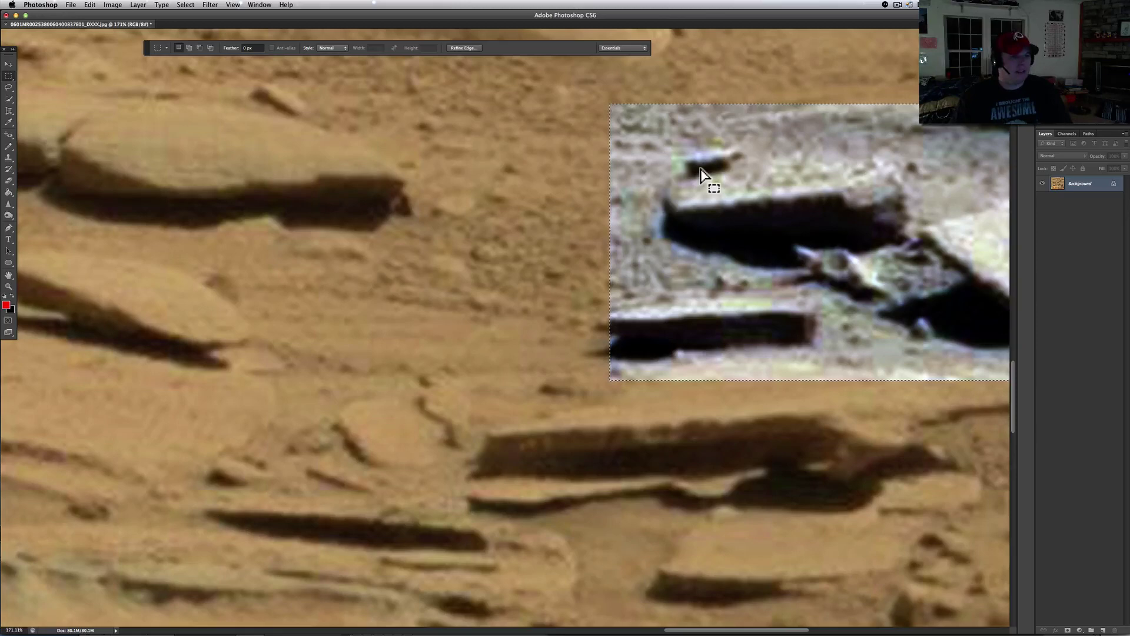
Zoom into the nearby rocks up to about 687%, then back out to 35.8%.
{"action": "key", "text": "super+minus"}
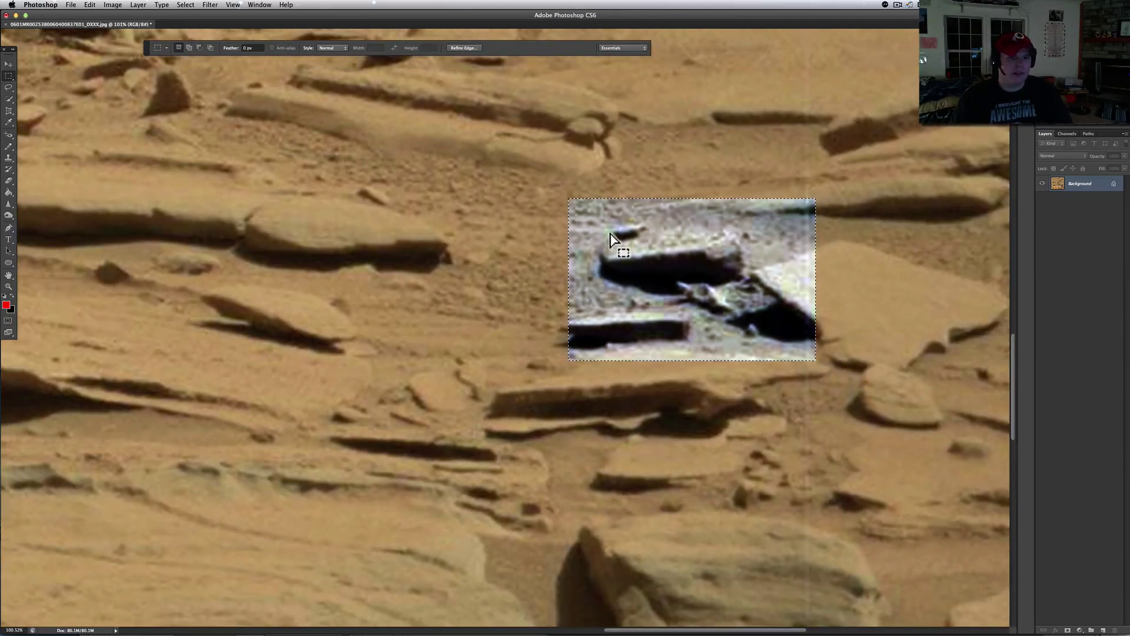
{"action": "scroll", "coordinate": [629, 234], "scroll_direction": "up", "scroll_amount": 2}
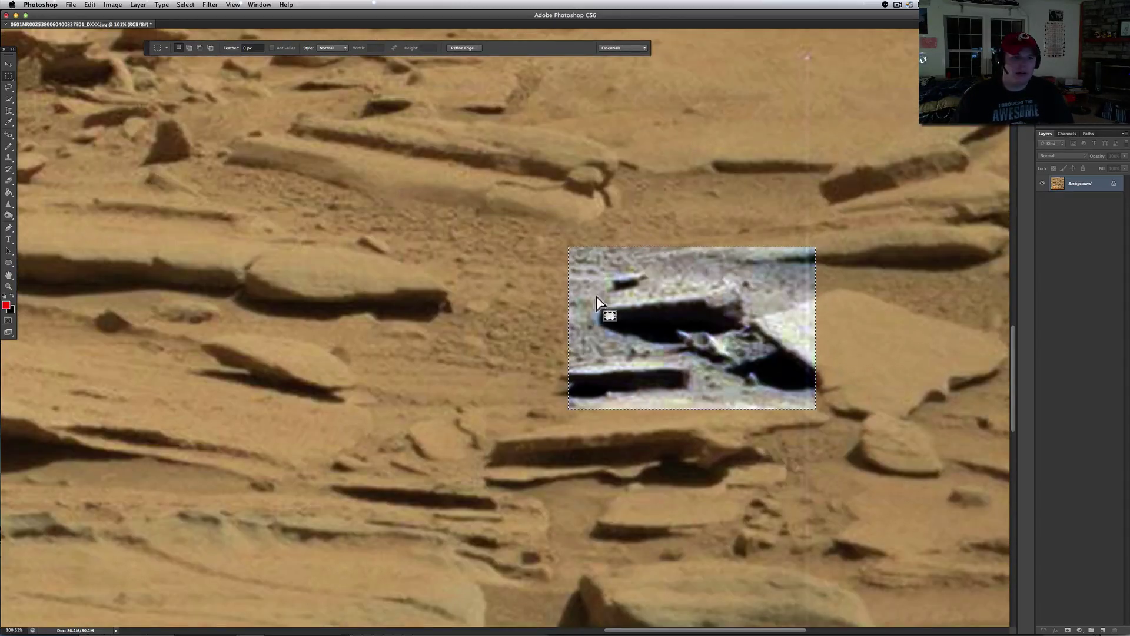
{"action": "scroll", "coordinate": [658, 260], "scroll_direction": "right", "scroll_amount": 8}
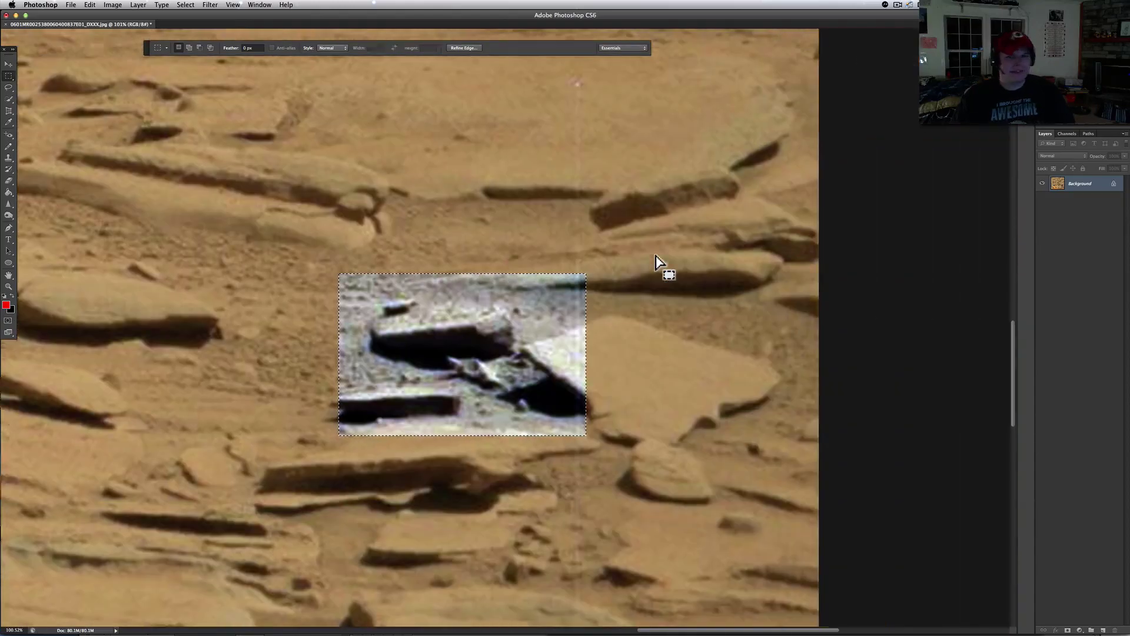
{"action": "scroll", "coordinate": [658, 260], "scroll_direction": "right", "scroll_amount": 8}
{"action": "scroll", "coordinate": [409, 210], "scroll_direction": "up", "scroll_amount": 5}
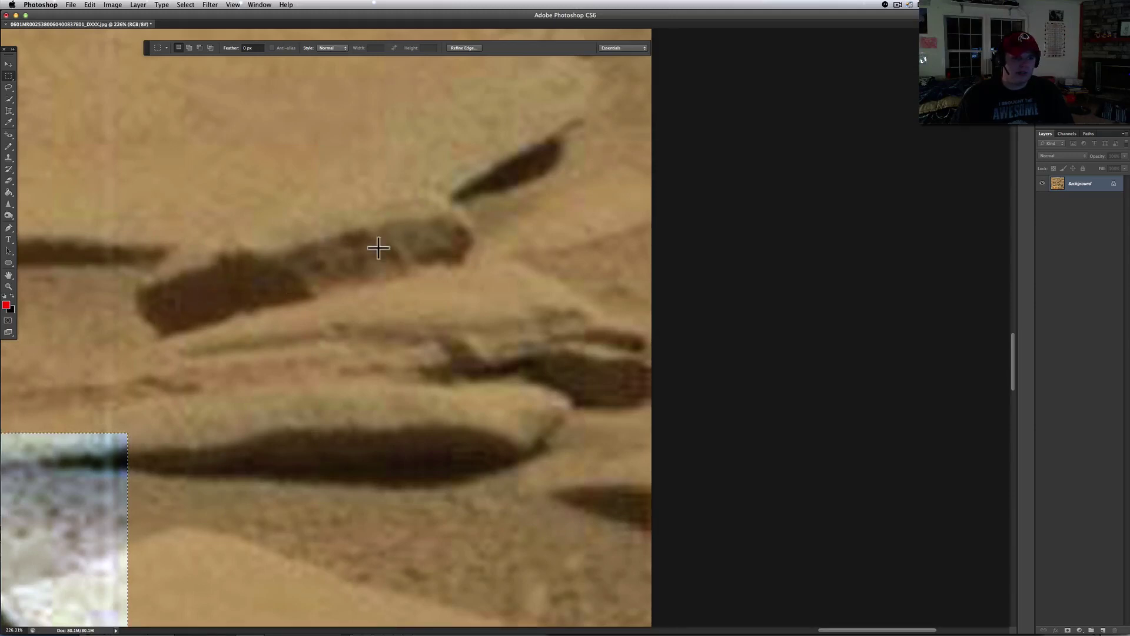
{"action": "scroll", "coordinate": [473, 449], "scroll_direction": "down", "scroll_amount": 3}
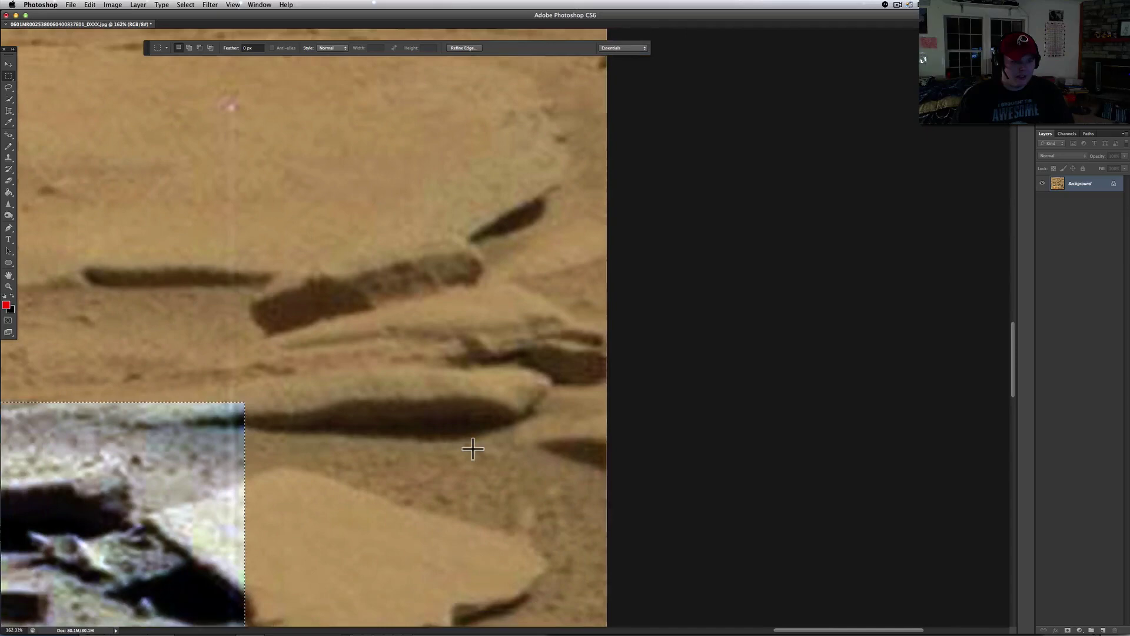
{"action": "scroll", "coordinate": [473, 448], "scroll_direction": "up", "scroll_amount": 3}
{"action": "scroll", "coordinate": [482, 416], "scroll_direction": "up", "scroll_amount": 3}
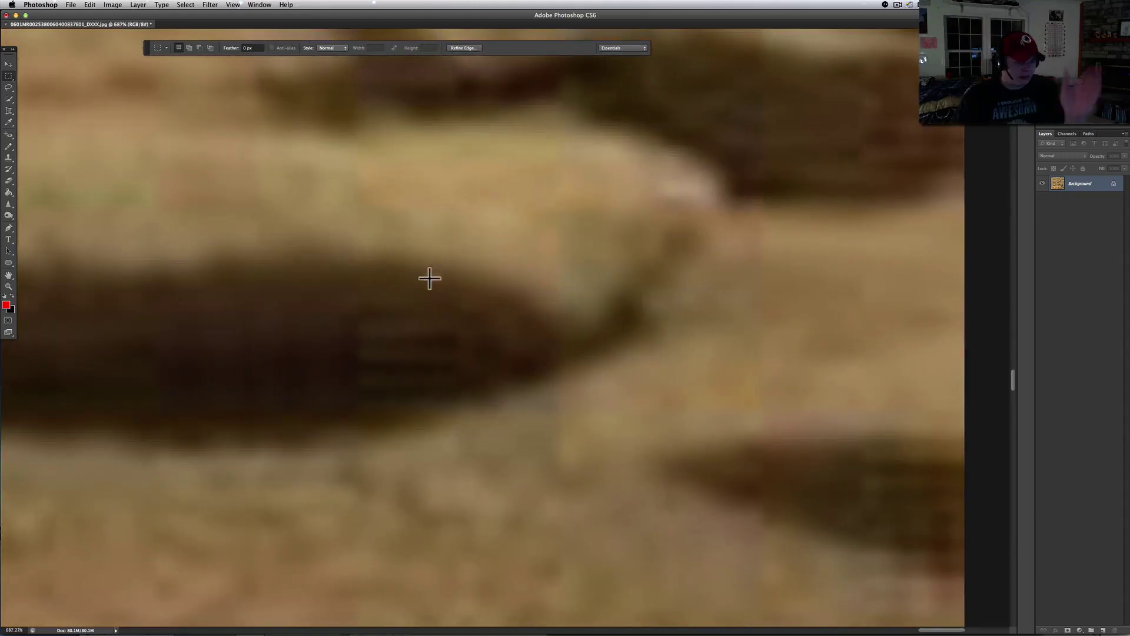
{"action": "scroll", "coordinate": [495, 316], "scroll_direction": "down", "scroll_amount": 1}
{"action": "scroll", "coordinate": [495, 317], "scroll_direction": "down", "scroll_amount": 6}
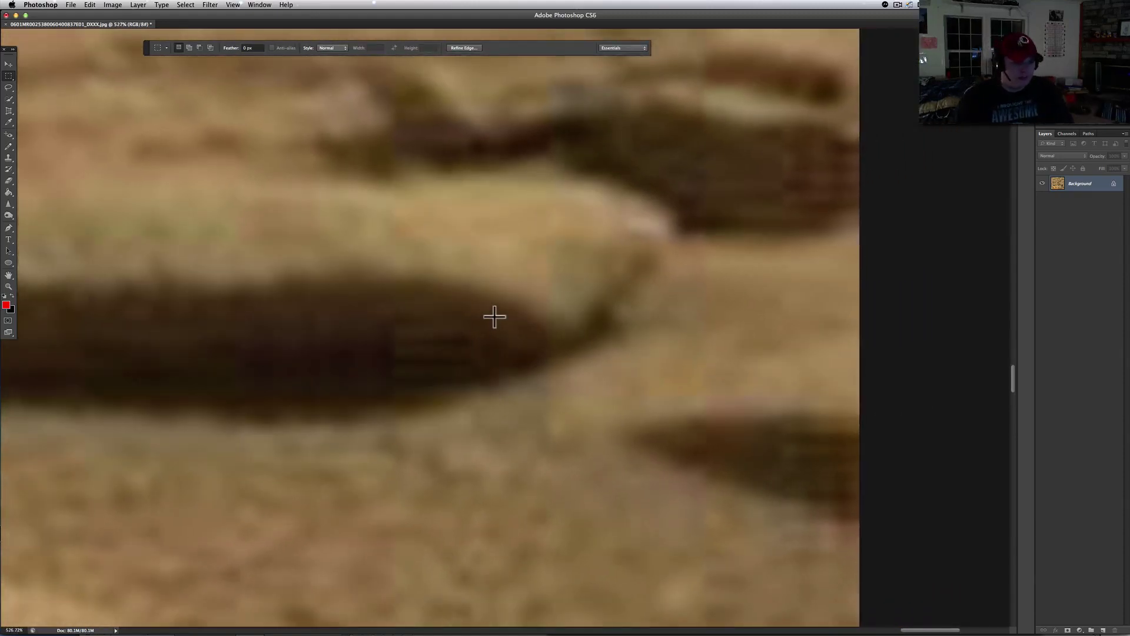
{"action": "scroll", "coordinate": [494, 317], "scroll_direction": "down", "scroll_amount": 6}
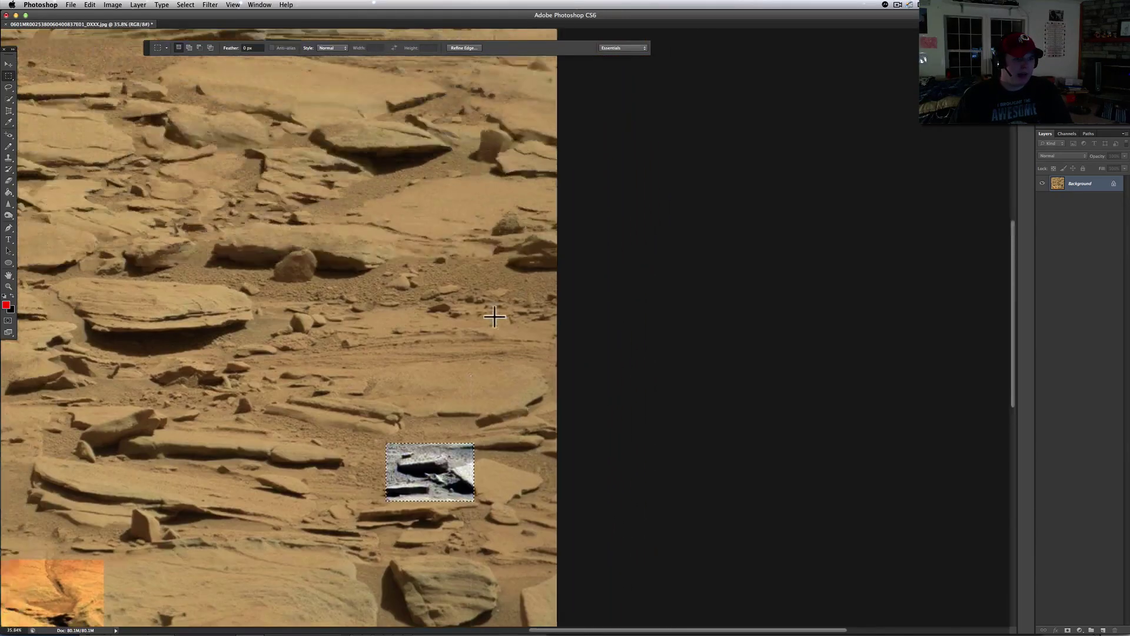
{"action": "scroll", "coordinate": [494, 317], "scroll_direction": "up", "scroll_amount": 5}
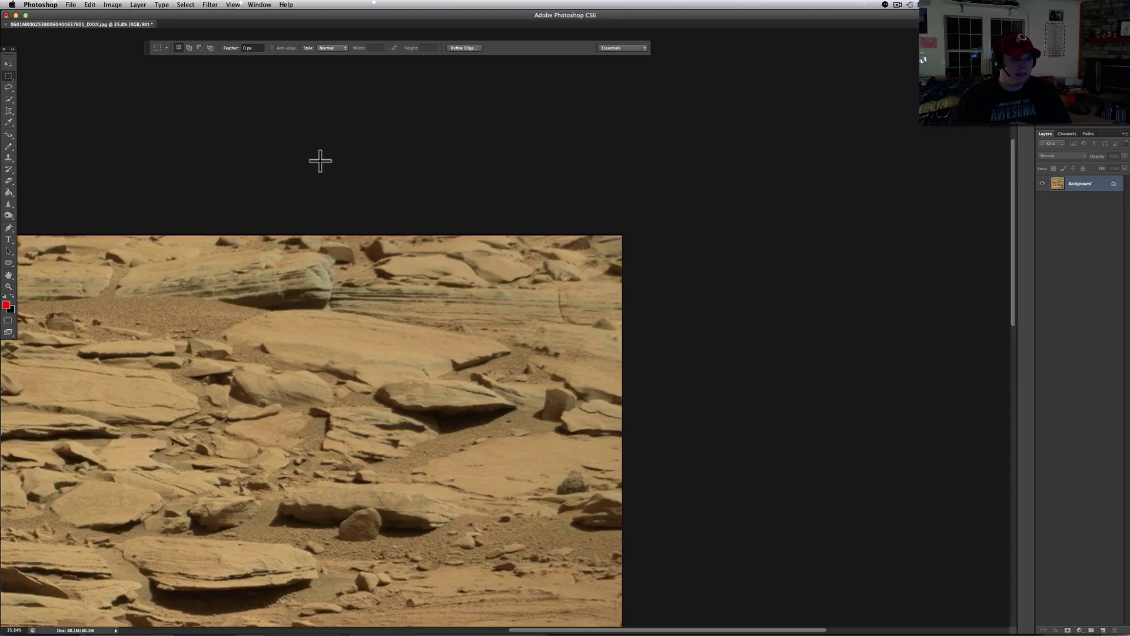
{"action": "scroll", "coordinate": [306, 261], "scroll_direction": "up", "scroll_amount": 5}
{"action": "scroll", "coordinate": [307, 261], "scroll_direction": "up", "scroll_amount": 5}
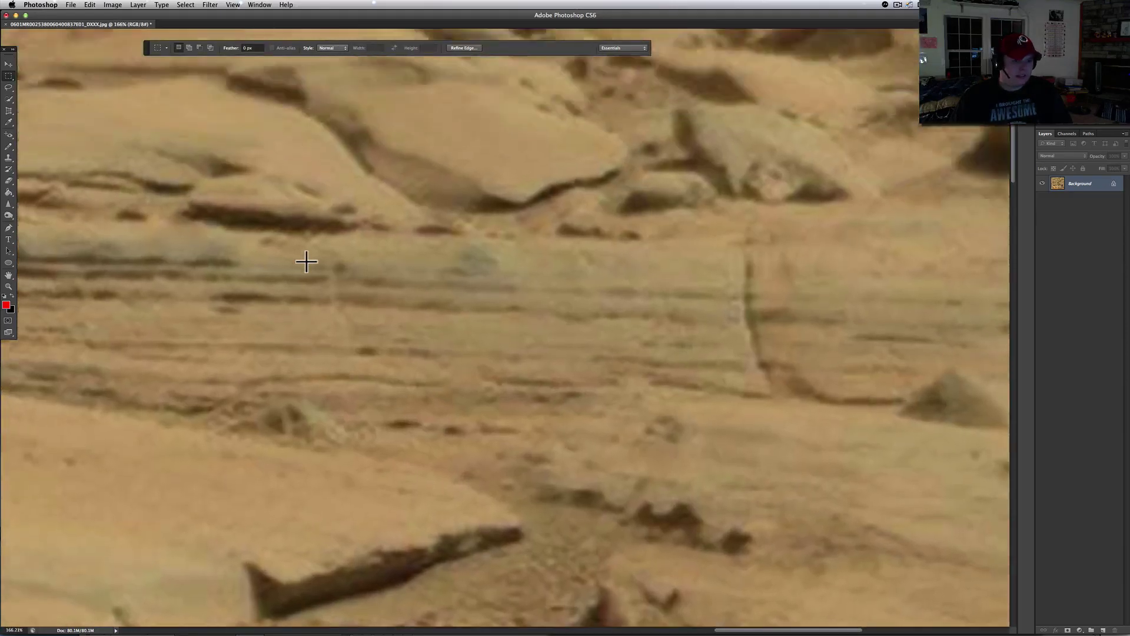
{"action": "scroll", "coordinate": [330, 262], "scroll_direction": "left", "scroll_amount": 10}
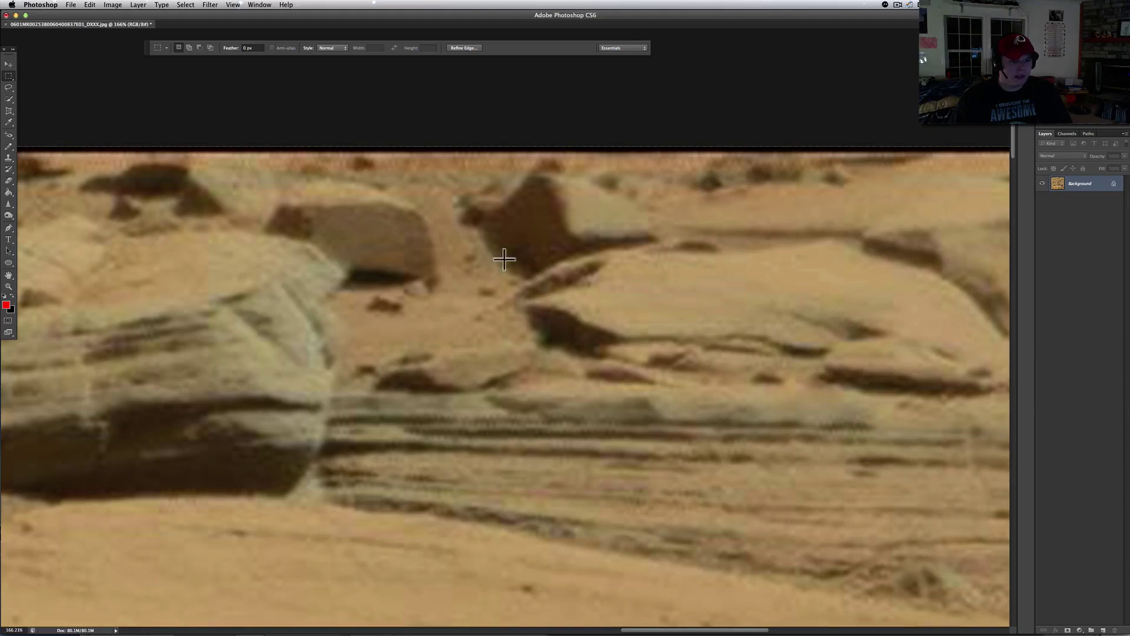
{"action": "scroll", "coordinate": [600, 322], "scroll_direction": "left", "scroll_amount": 8}
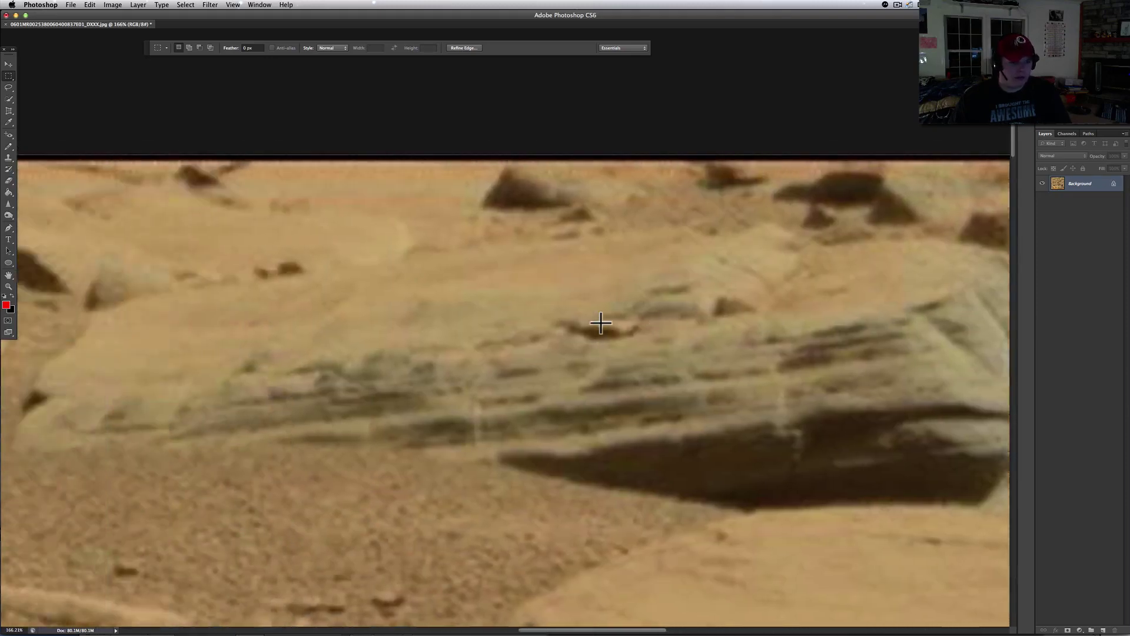
{"action": "scroll", "coordinate": [533, 365], "scroll_direction": "down", "scroll_amount": 5}
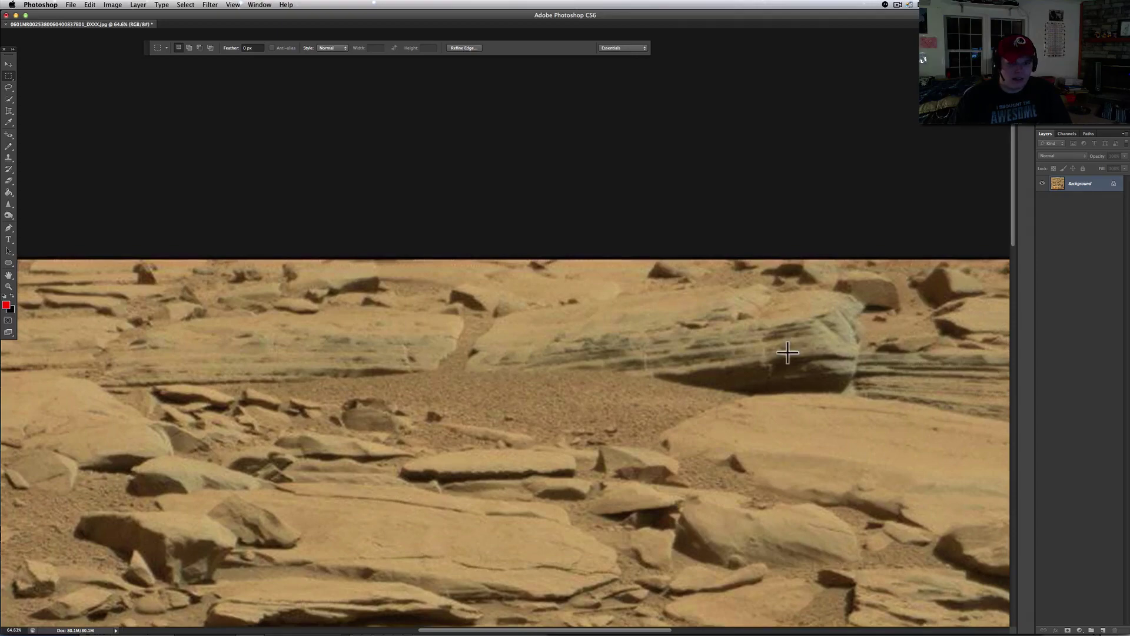
{"action": "scroll", "coordinate": [787, 352], "scroll_direction": "up", "scroll_amount": 6}
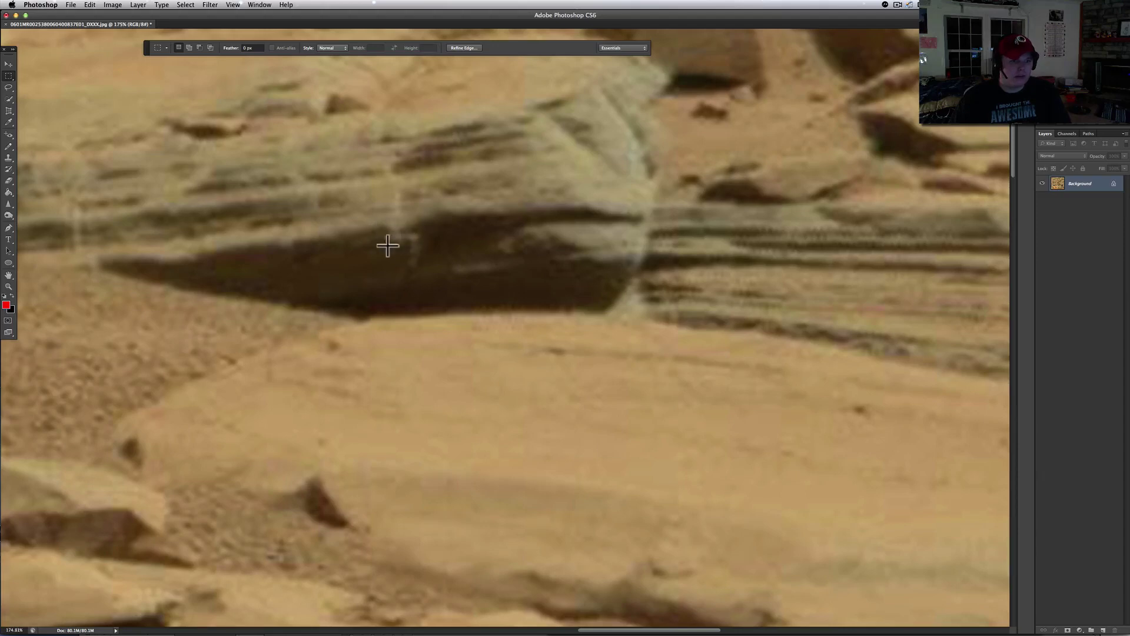
{"action": "scroll", "coordinate": [411, 272], "scroll_direction": "down", "scroll_amount": 5}
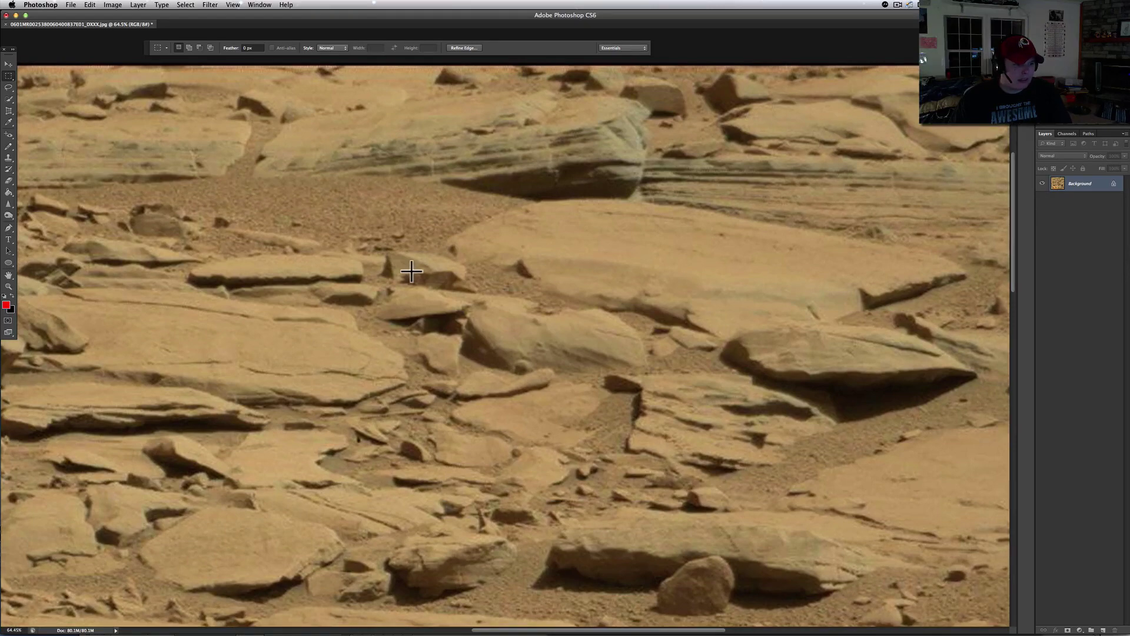
Pan across the photo to the layered pyramid-shaped rock.
{"action": "scroll", "coordinate": [411, 271], "scroll_direction": "down", "scroll_amount": 5}
{"action": "scroll", "coordinate": [411, 271], "scroll_direction": "down", "scroll_amount": 5}
{"action": "scroll", "coordinate": [411, 272], "scroll_direction": "left", "scroll_amount": 5}
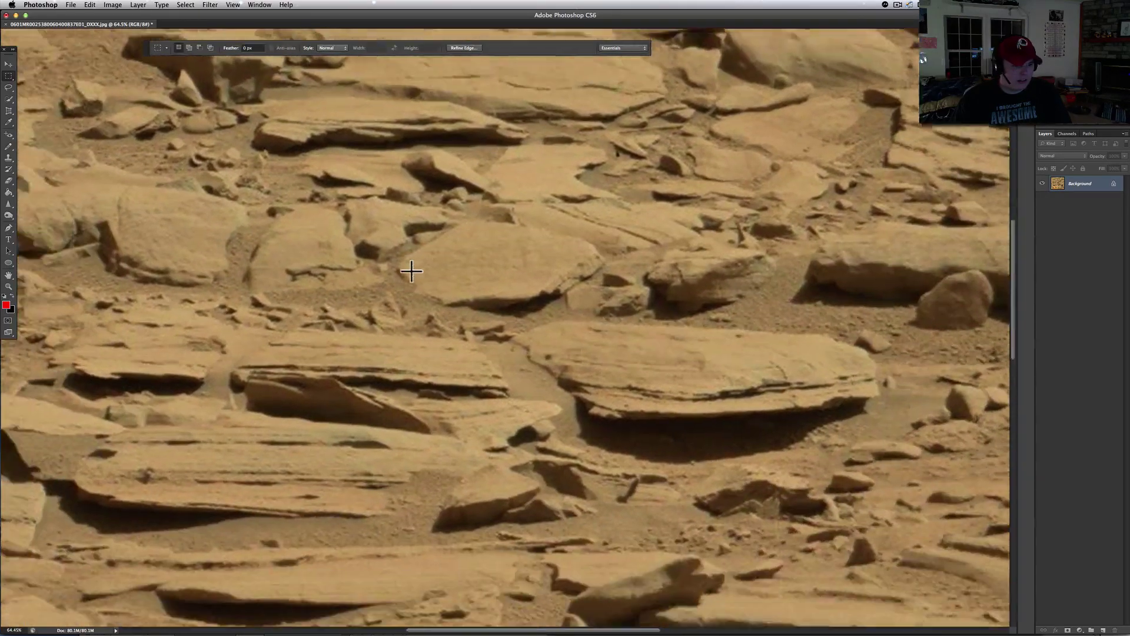
{"action": "scroll", "coordinate": [292, 265], "scroll_direction": "left", "scroll_amount": 5}
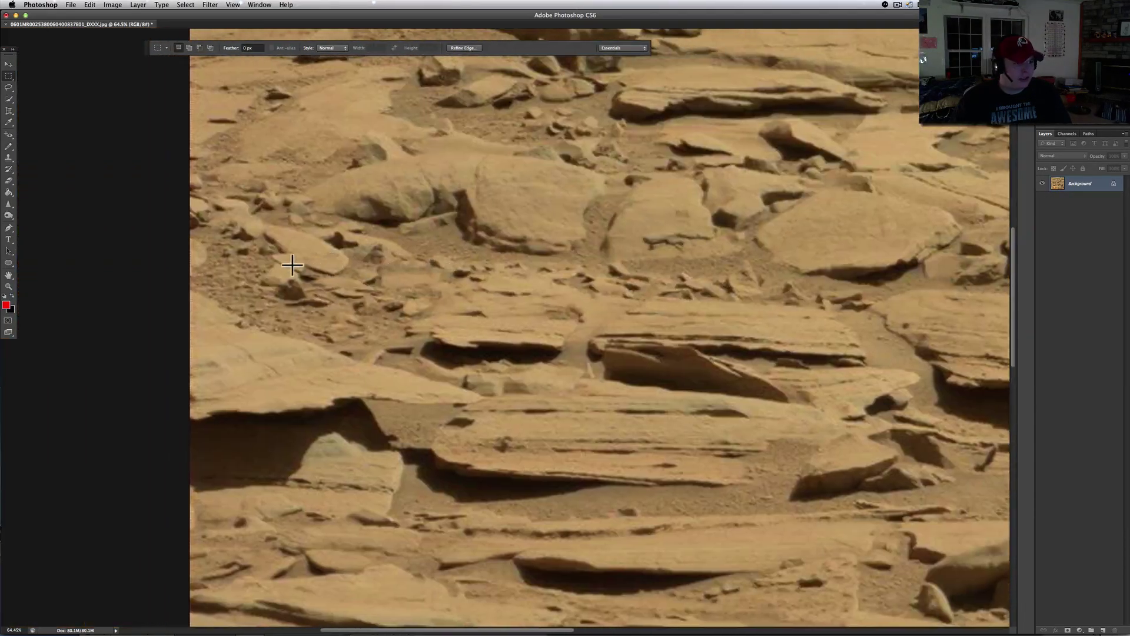
{"action": "scroll", "coordinate": [291, 264], "scroll_direction": "up", "scroll_amount": 10}
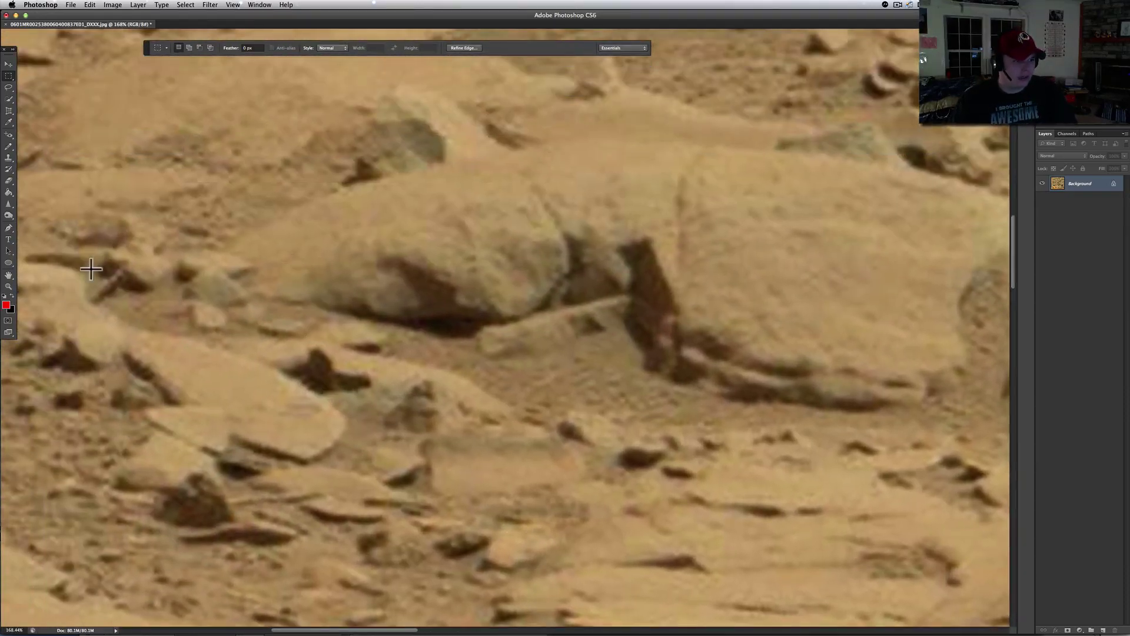
{"action": "scroll", "coordinate": [415, 345], "scroll_direction": "down", "scroll_amount": 5}
{"action": "scroll", "coordinate": [415, 346], "scroll_direction": "right", "scroll_amount": 5}
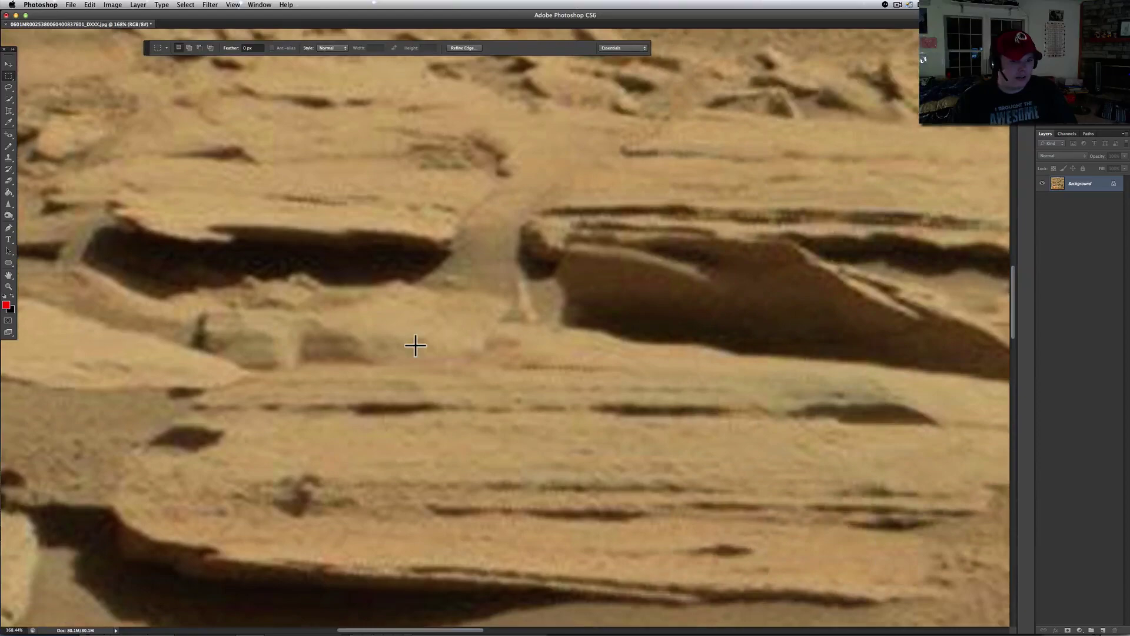
Zoom in on the layered rock and step back through history, removing the orange boost.
{"action": "scroll", "coordinate": [415, 345], "scroll_direction": "down", "scroll_amount": 15}
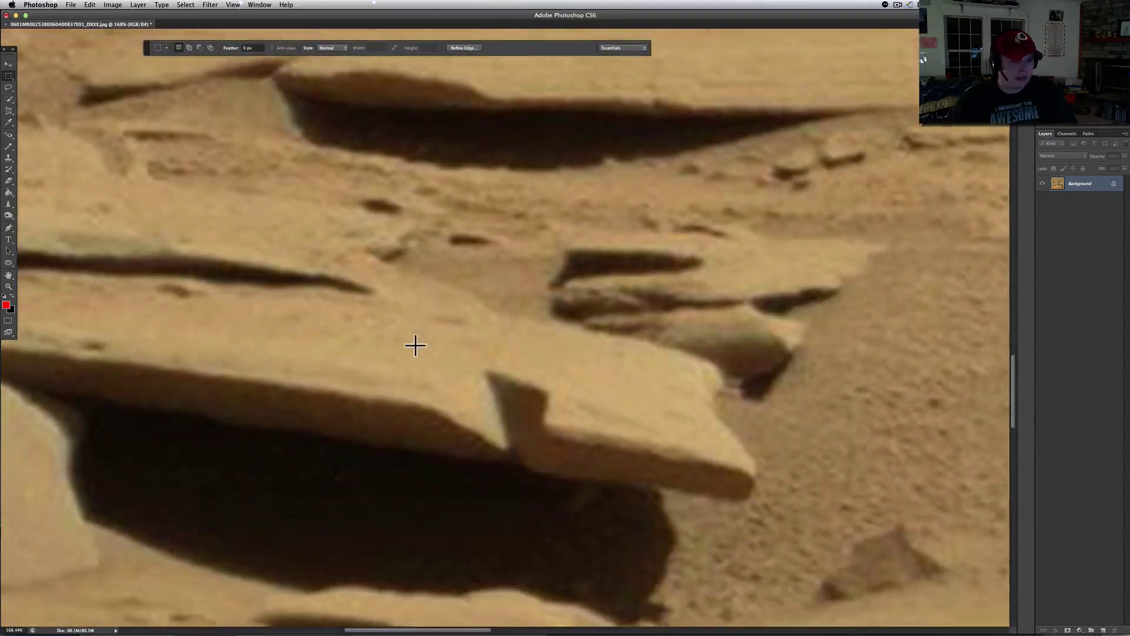
{"action": "scroll", "coordinate": [415, 346], "scroll_direction": "down", "scroll_amount": 1}
{"action": "scroll", "coordinate": [394, 374], "scroll_direction": "down", "scroll_amount": 12}
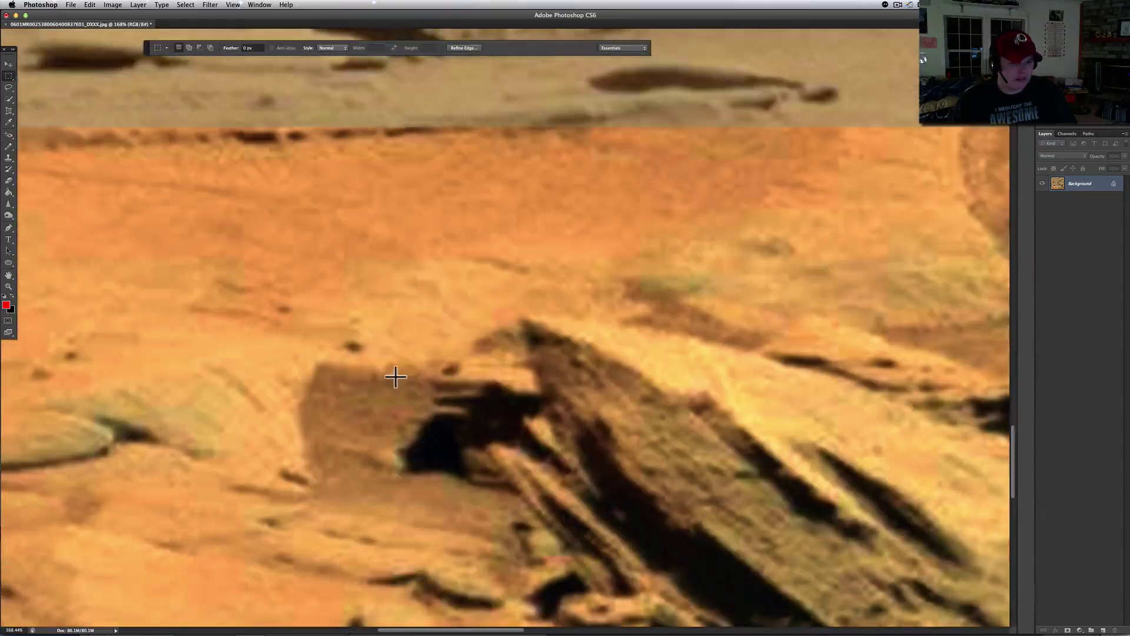
{"action": "scroll", "coordinate": [394, 375], "scroll_direction": "down", "scroll_amount": 10}
{"action": "scroll", "coordinate": [394, 375], "scroll_direction": "right", "scroll_amount": 4}
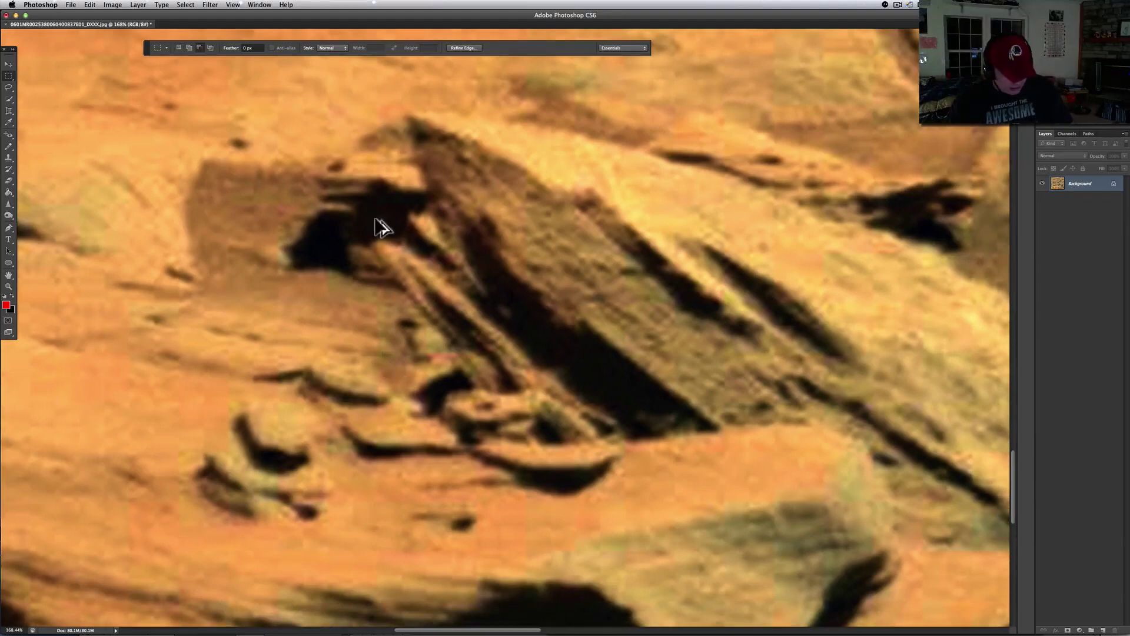
{"action": "key", "text": "super+c"}
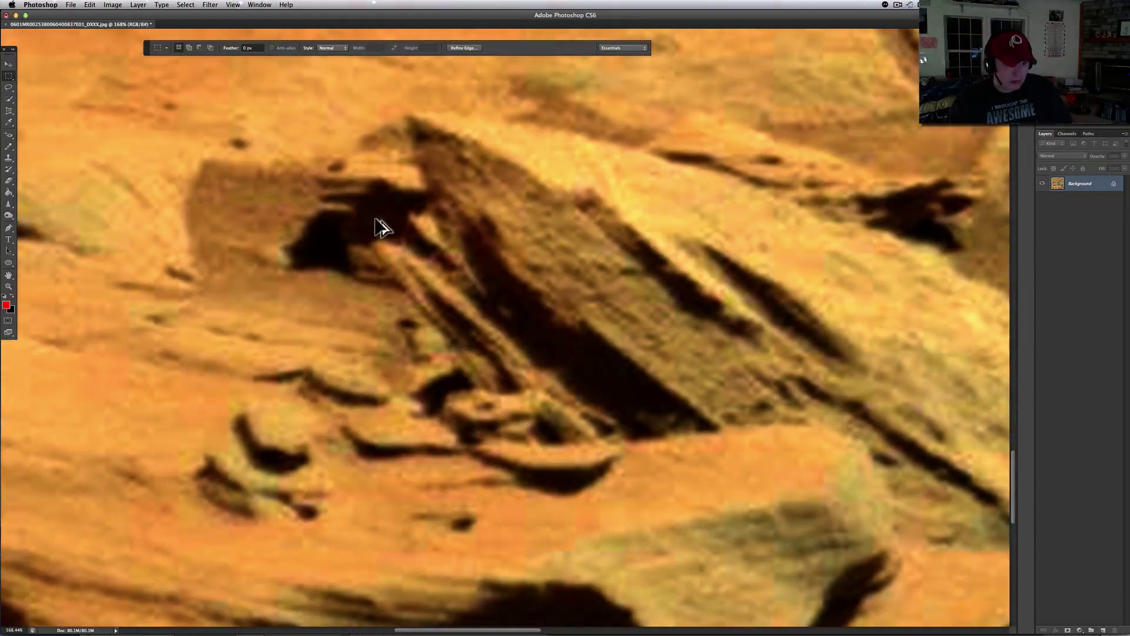
{"action": "key", "text": "super+z"}
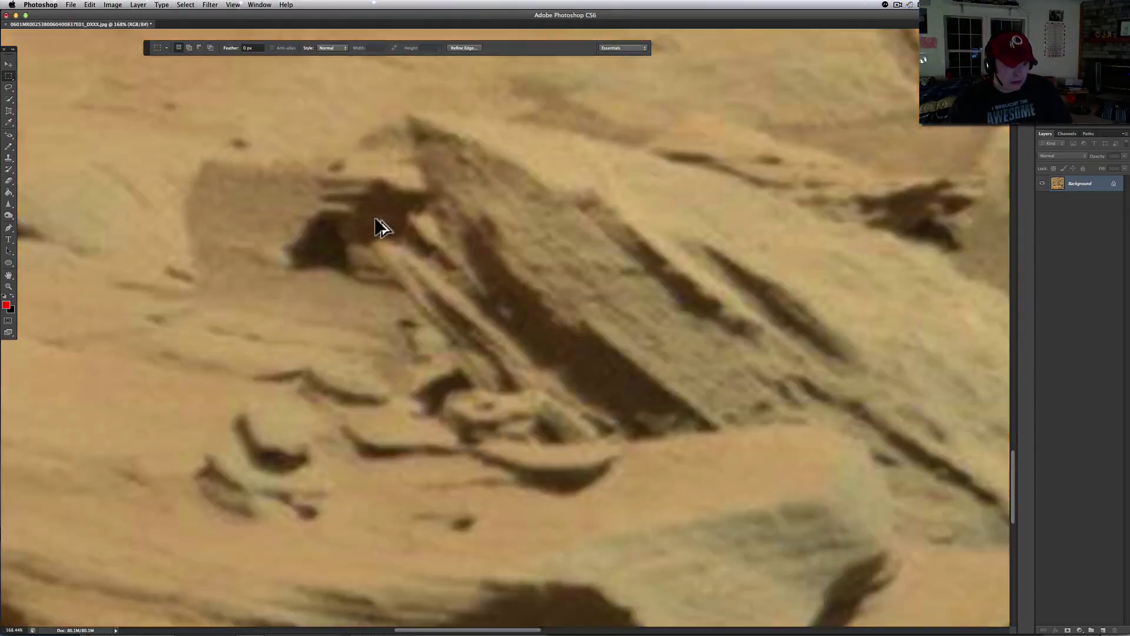
Apply Auto Color from the Image menu to correct the photo's colours.
{"action": "left_click", "coordinate": [88, 4]}
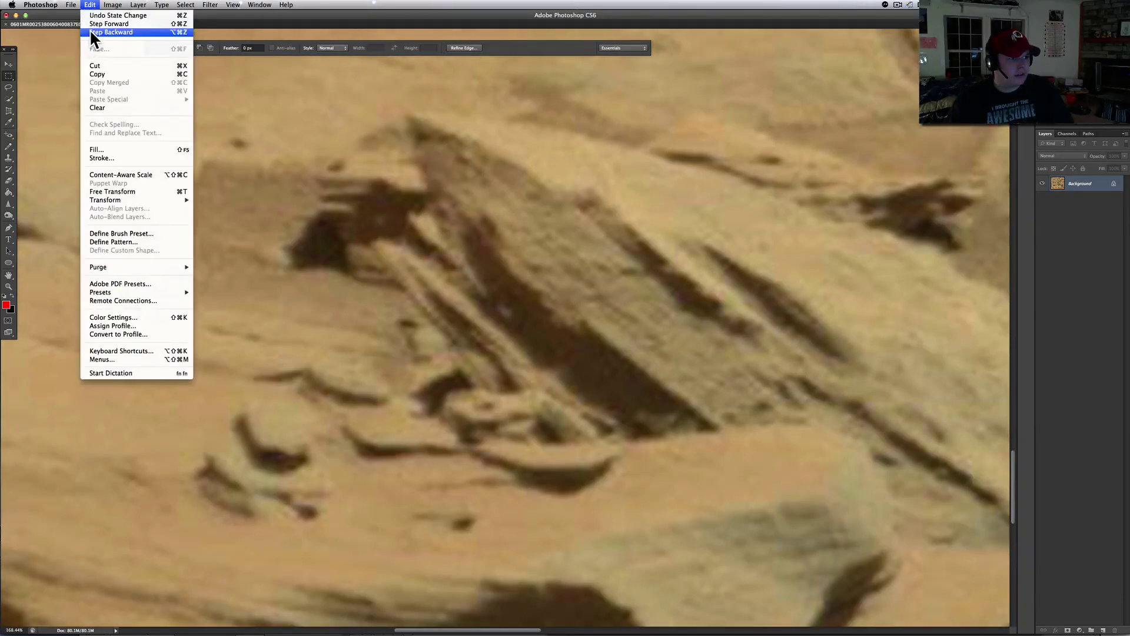
{"action": "mouse_move", "coordinate": [113, 5]}
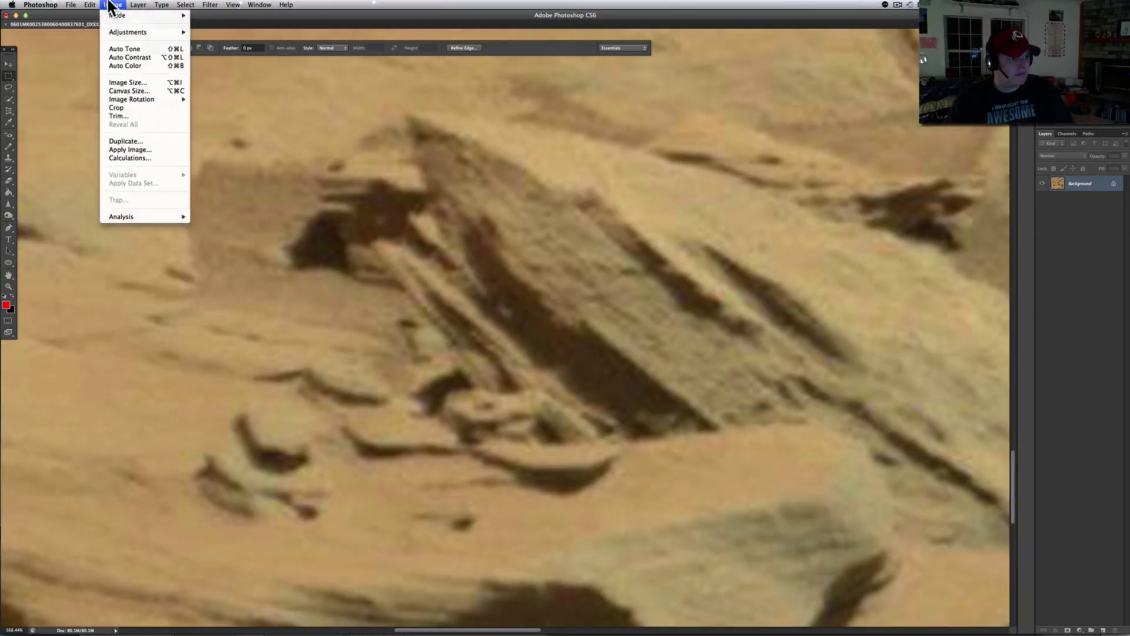
{"action": "left_click", "coordinate": [122, 65]}
Apply an Exposure adjustment with gamma correction lowered to 0.56.
{"action": "left_click", "coordinate": [138, 5]}
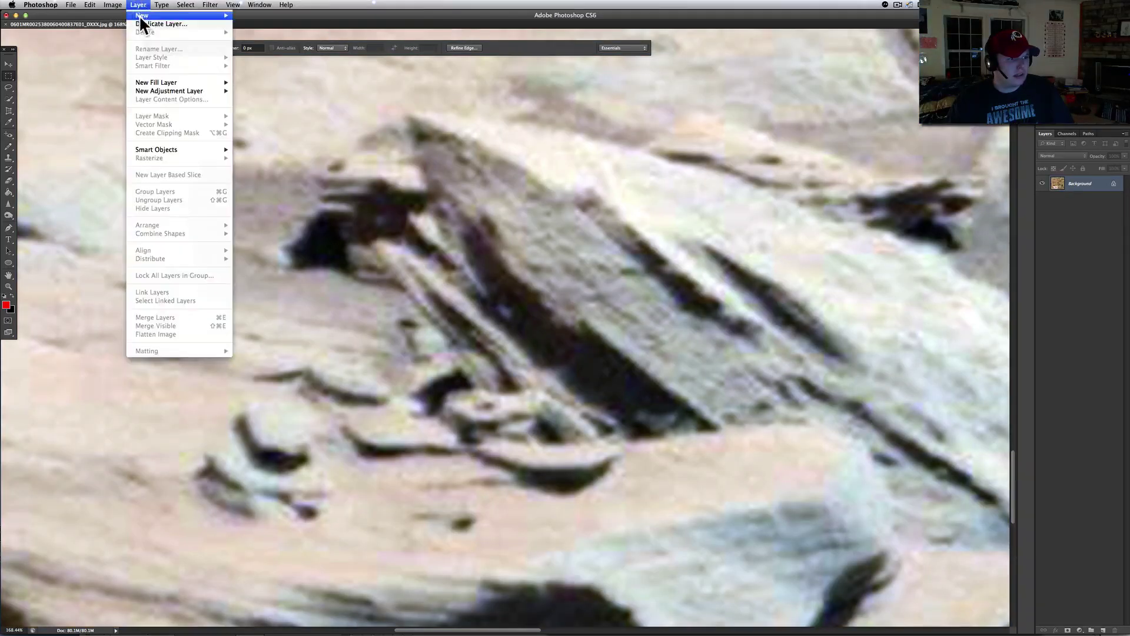
{"action": "mouse_move", "coordinate": [116, 5]}
{"action": "mouse_move", "coordinate": [125, 33]}
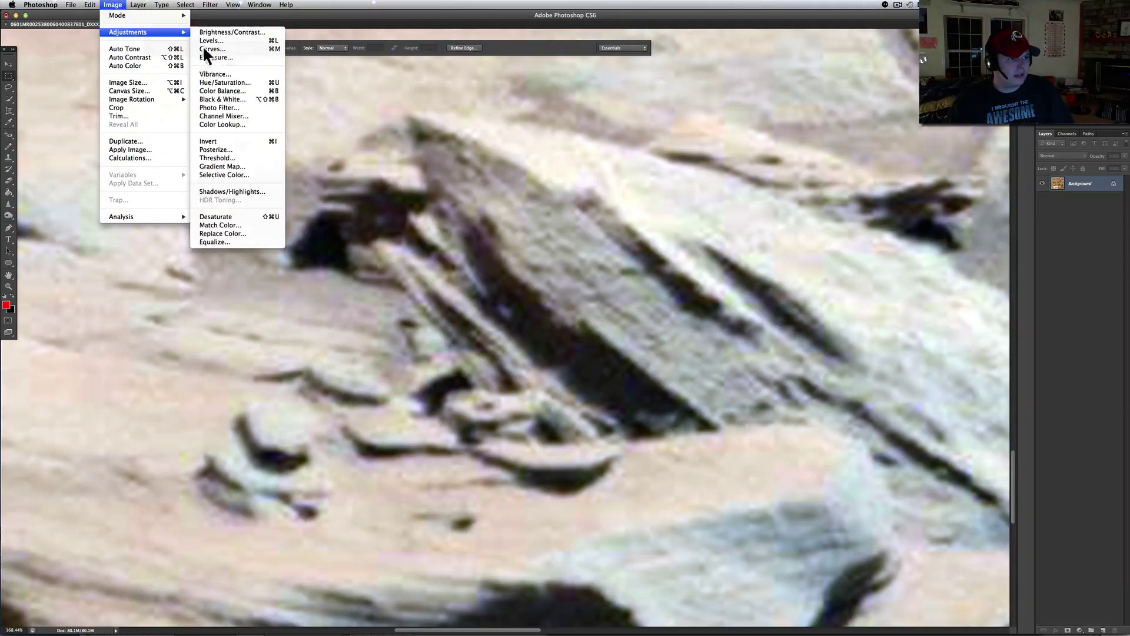
{"action": "left_click", "coordinate": [217, 56]}
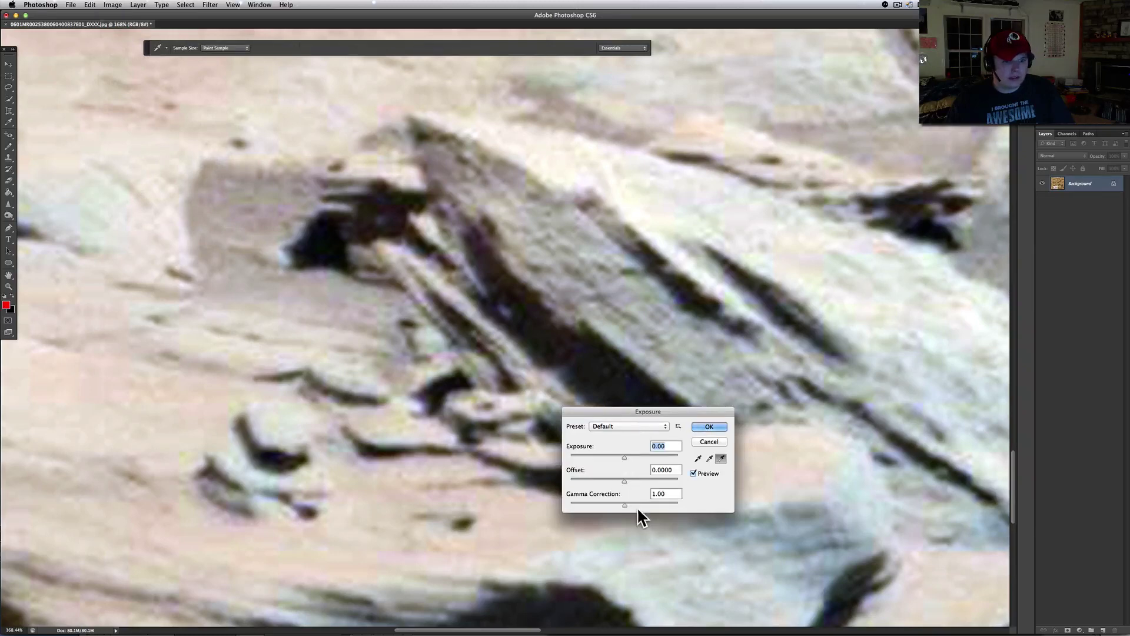
{"action": "left_click", "coordinate": [638, 504]}
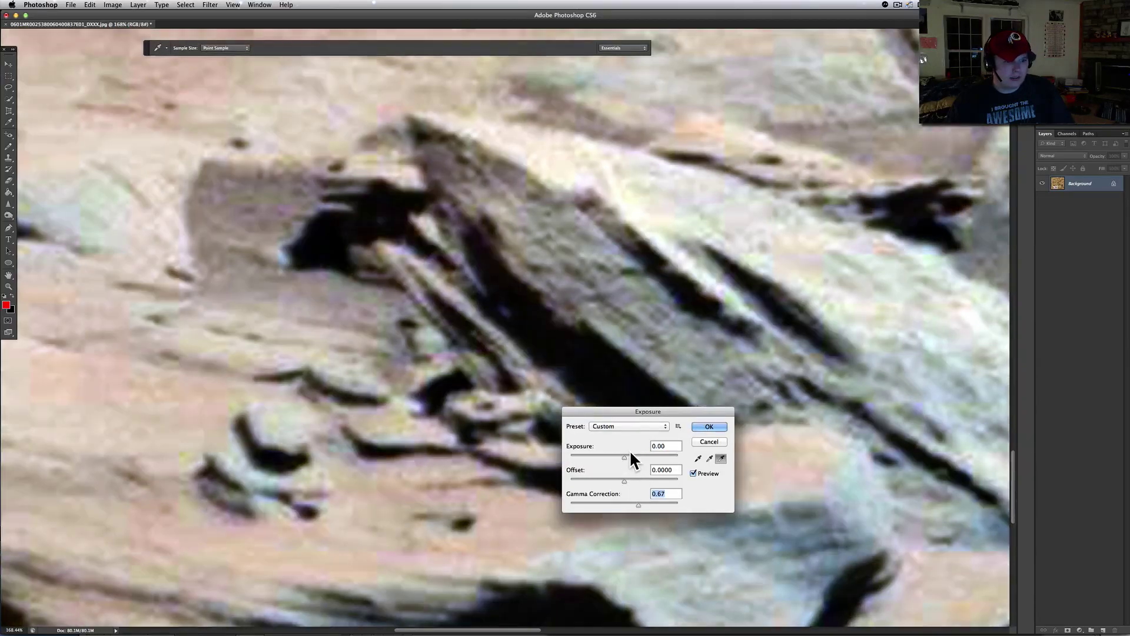
{"action": "left_click", "coordinate": [643, 503]}
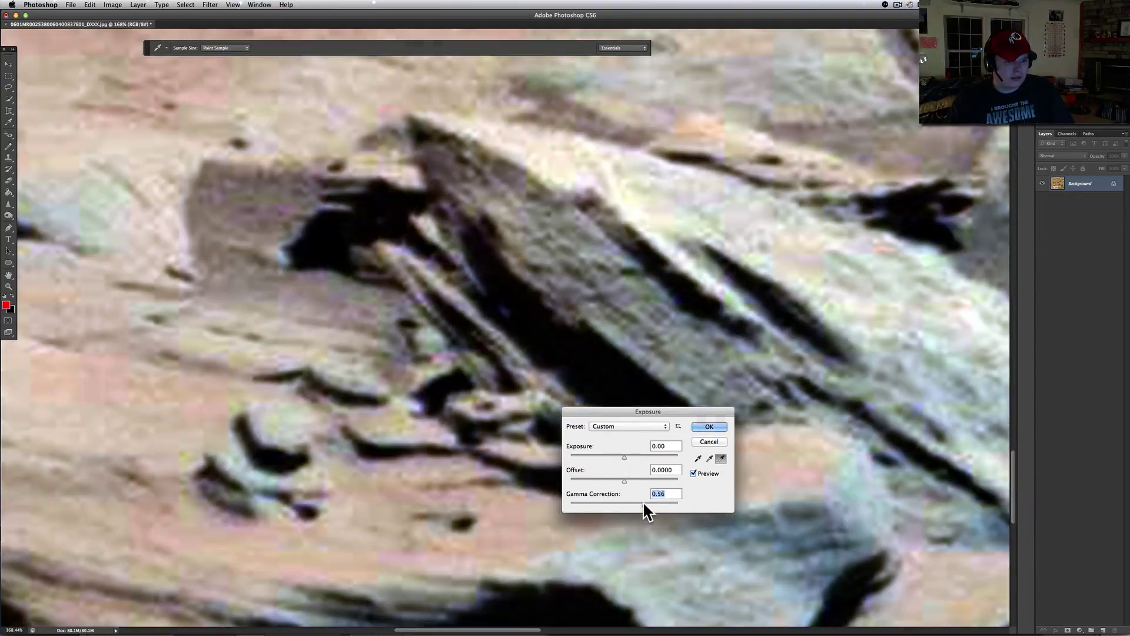
{"action": "left_click", "coordinate": [716, 426]}
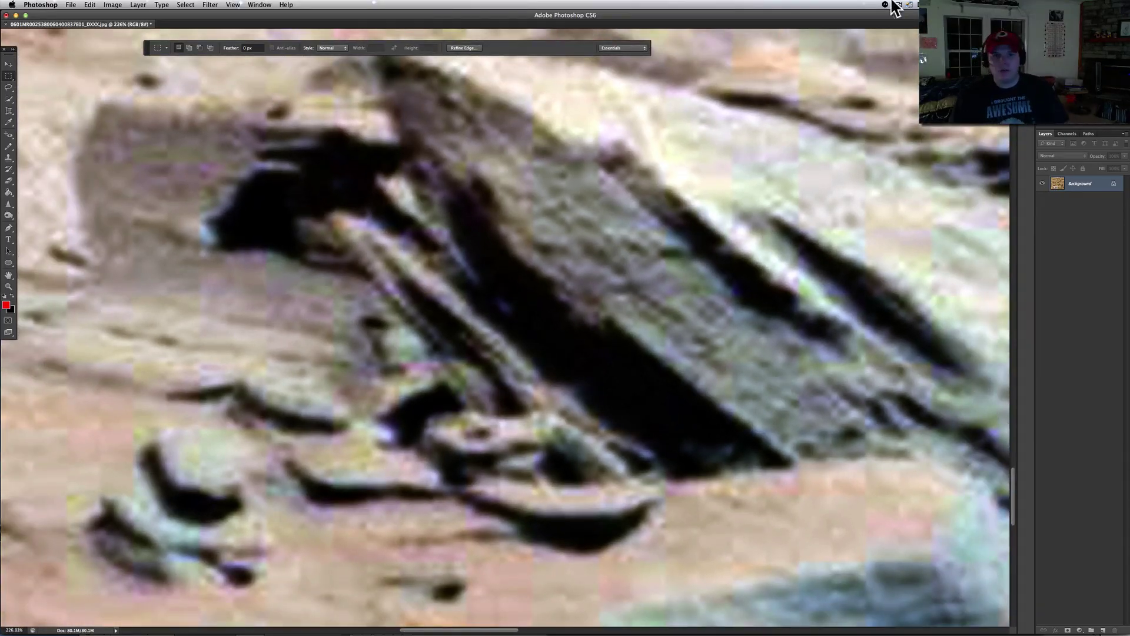
{"action": "left_click", "coordinate": [897, 4]}
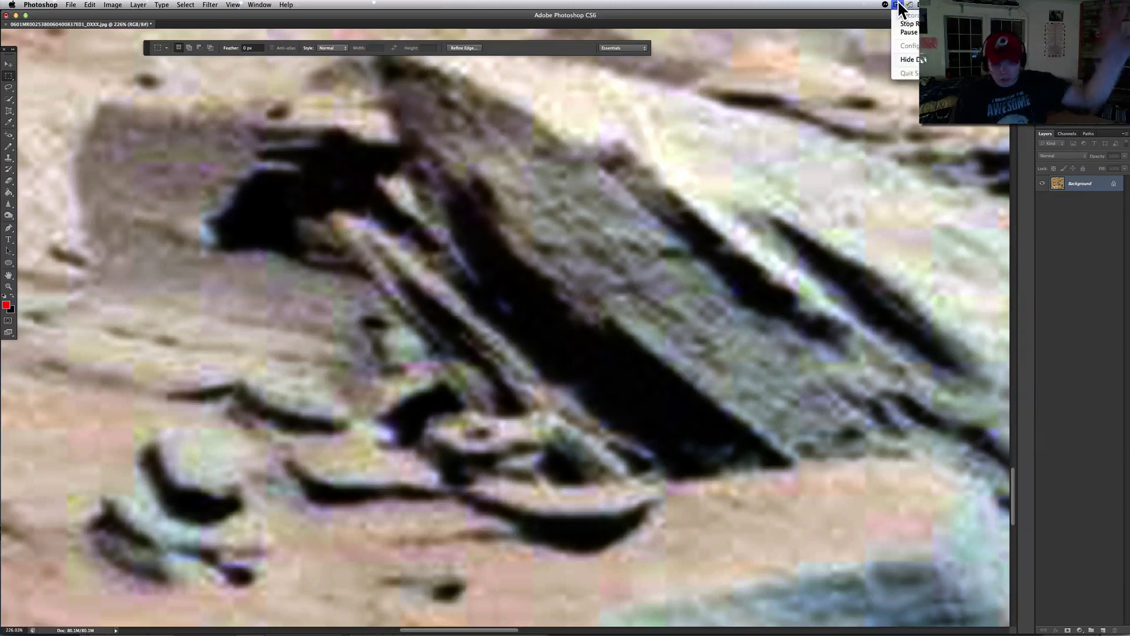